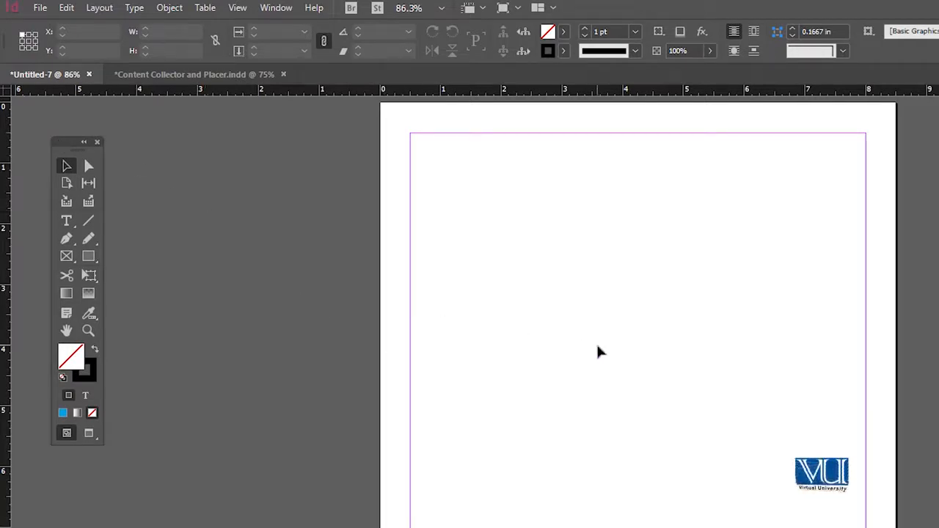
# Try zooming in and out on the blank page and panning it, finishing at 75% magnification
pyautogui.moveTo(628, 357); pyautogui.dragTo(619, 352)
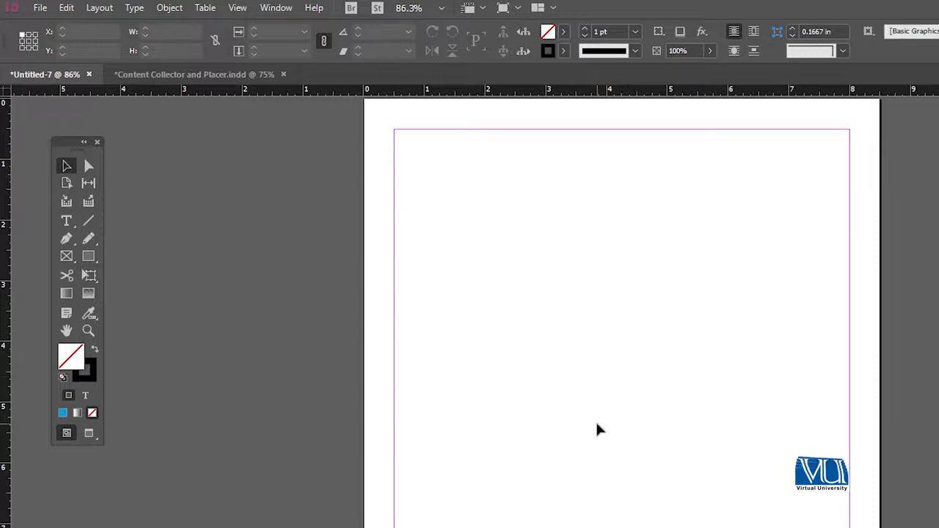
pyautogui.press('z')
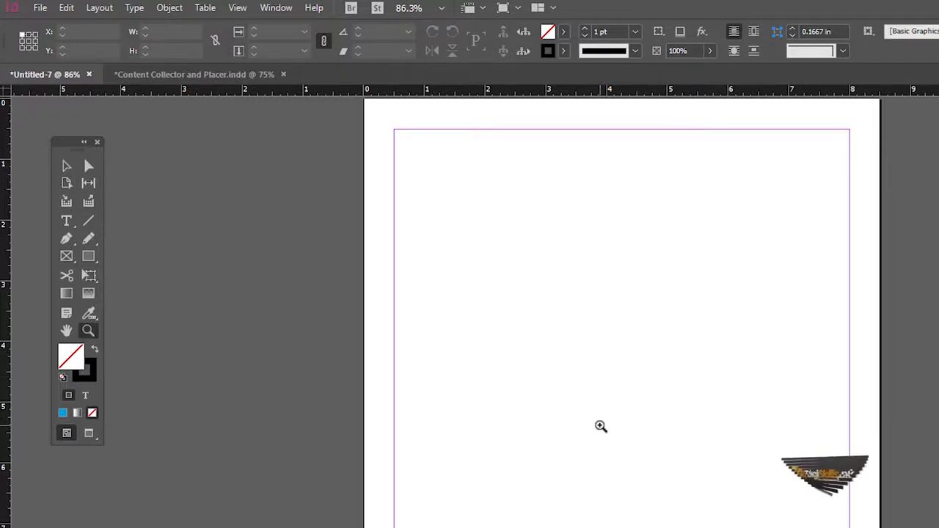
pyautogui.click(600, 426)
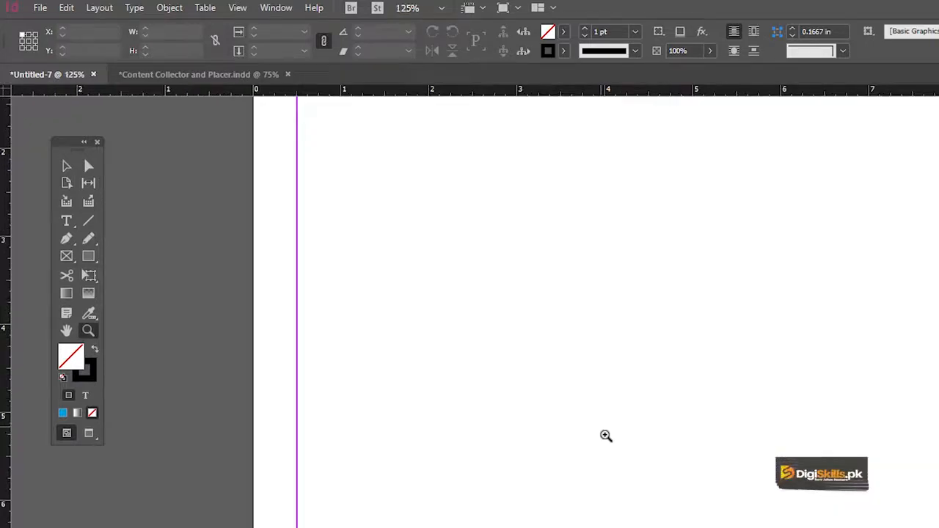
pyautogui.keyDown('alt'); pyautogui.click(604, 434); pyautogui.keyUp('alt')
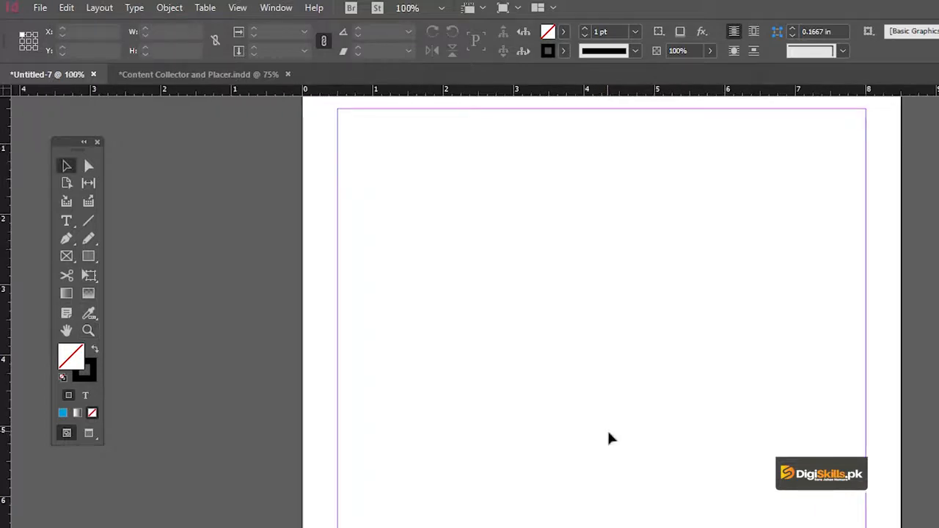
pyautogui.moveTo(611, 408); pyautogui.dragTo(616, 428)
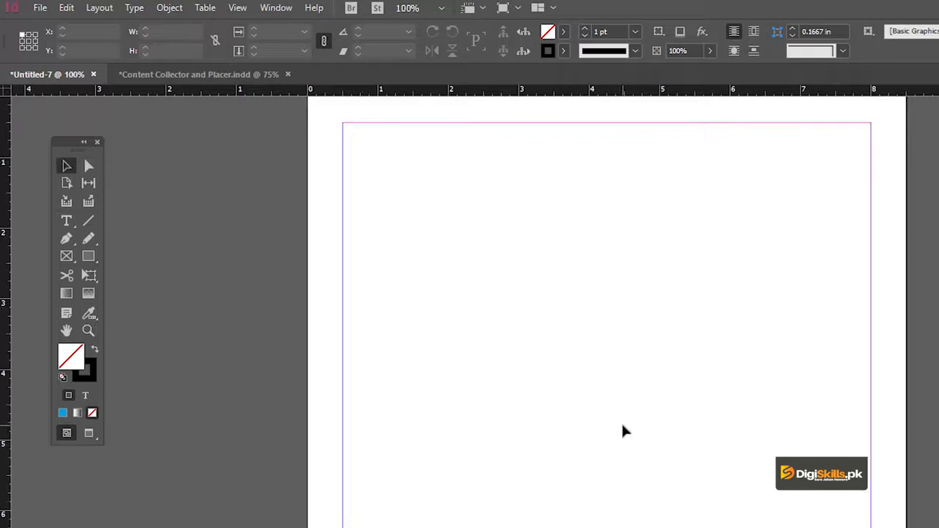
pyautogui.press('z')
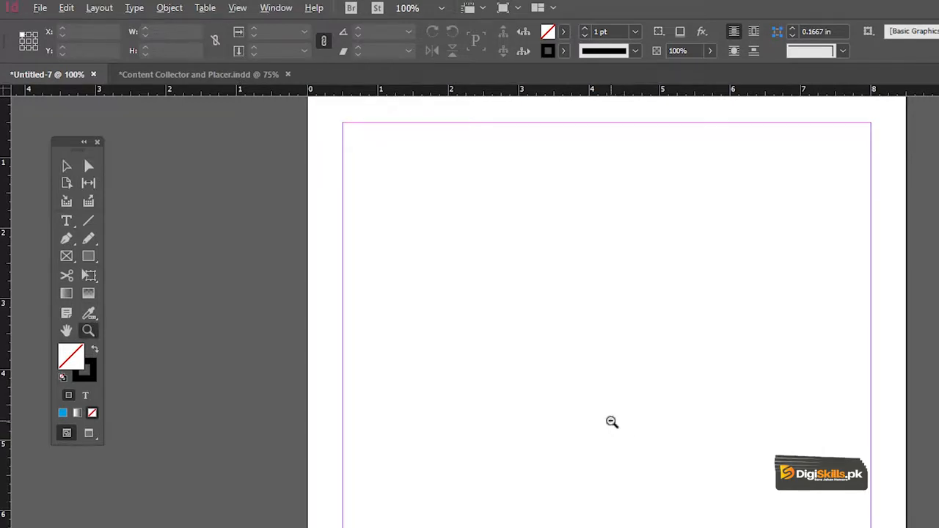
pyautogui.keyDown('alt'); pyautogui.click(614, 423); pyautogui.keyUp('alt')
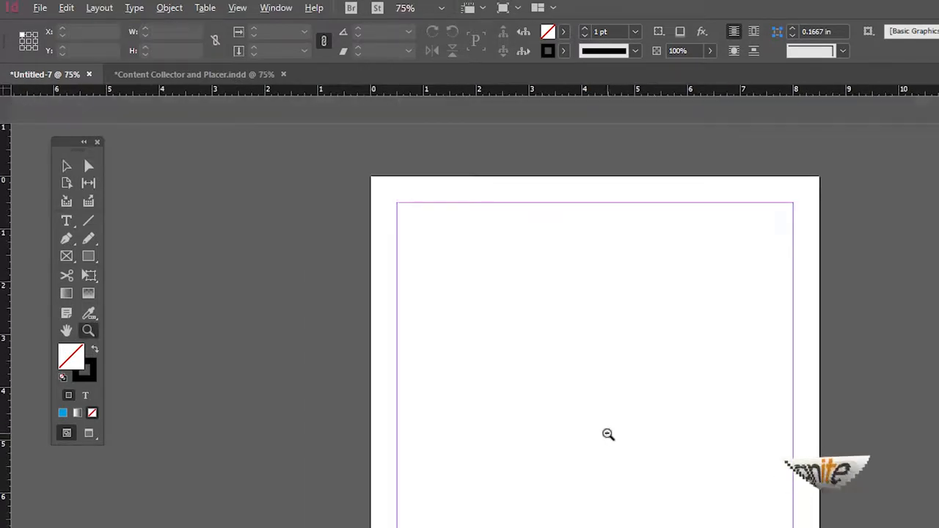
pyautogui.keyDown('alt'); pyautogui.click(628, 445); pyautogui.keyUp('alt')
pyautogui.keyDown('alt'); pyautogui.click(671, 448); pyautogui.keyUp('alt')
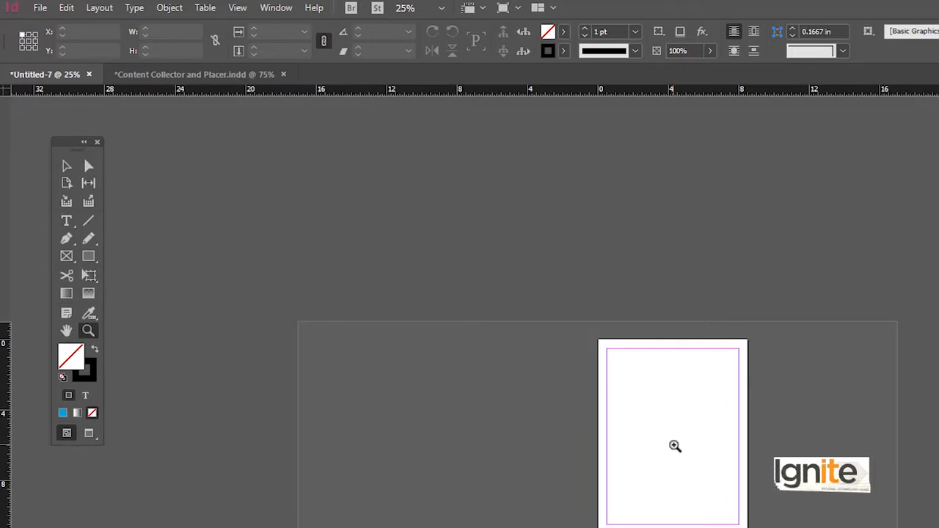
pyautogui.click(675, 451)
pyautogui.click(670, 448)
pyautogui.moveTo(729, 429); pyautogui.dragTo(641, 429)
pyautogui.press('v')
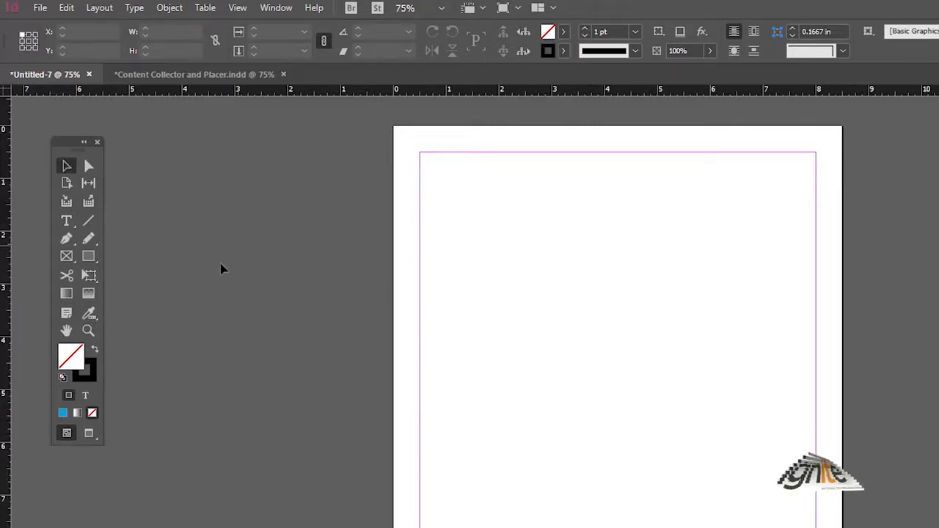
# Draw an unfilled square of about 1.88 in near the middle of the page and delete it
pyautogui.click(88, 256)
pyautogui.moveTo(530, 288); pyautogui.dragTo(630, 388)
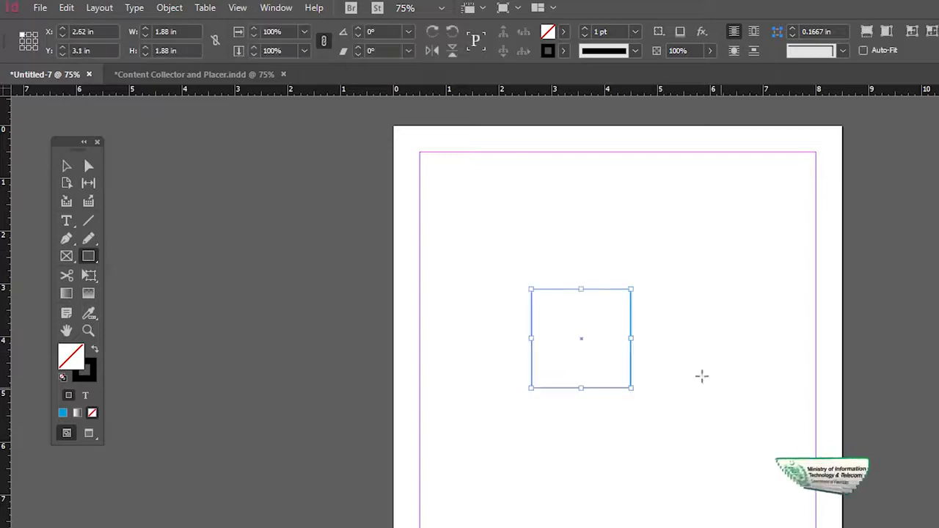
pyautogui.press('v')
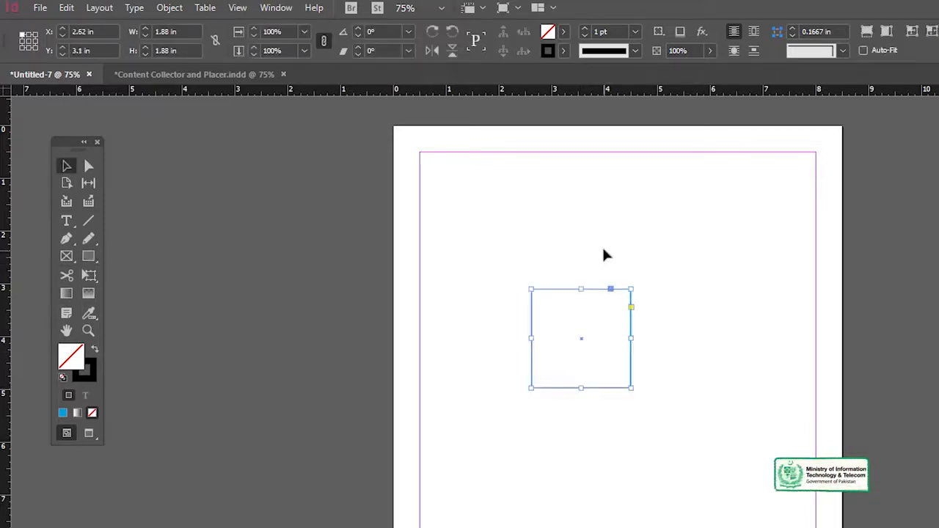
pyautogui.press('Delete')
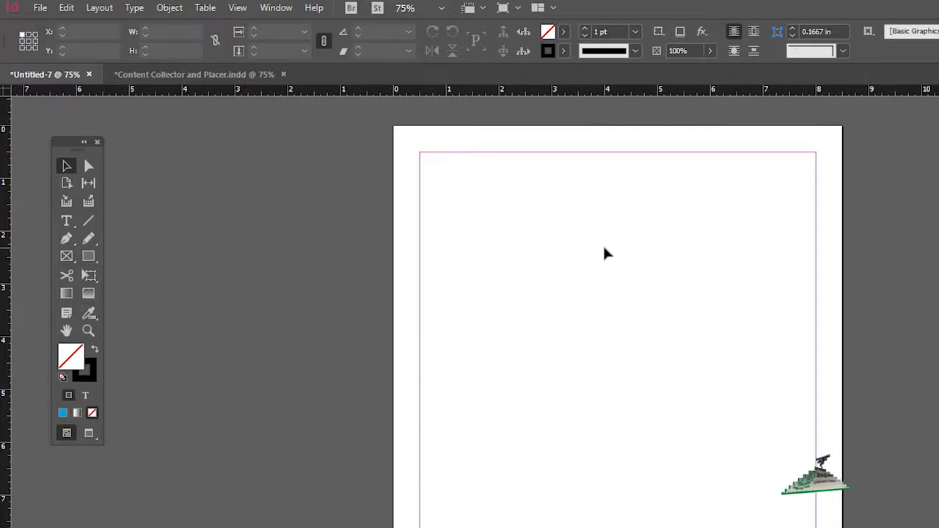
# Draw a square inside the page margins and give it a magenta fill with no stroke
pyautogui.press('space')
pyautogui.moveTo(625, 337)
pyautogui.mouseDown()
pyautogui.moveTo(615, 327)
pyautogui.moveTo(633, 337)
pyautogui.moveTo(633, 354)
pyautogui.moveTo(668, 335)
pyautogui.moveTo(624, 356)
pyautogui.moveTo(721, 280)
pyautogui.moveTo(706, 337)
pyautogui.moveTo(605, 345)
pyautogui.moveTo(688, 377)
pyautogui.moveTo(733, 324)
pyautogui.moveTo(632, 344)
pyautogui.mouseUp()
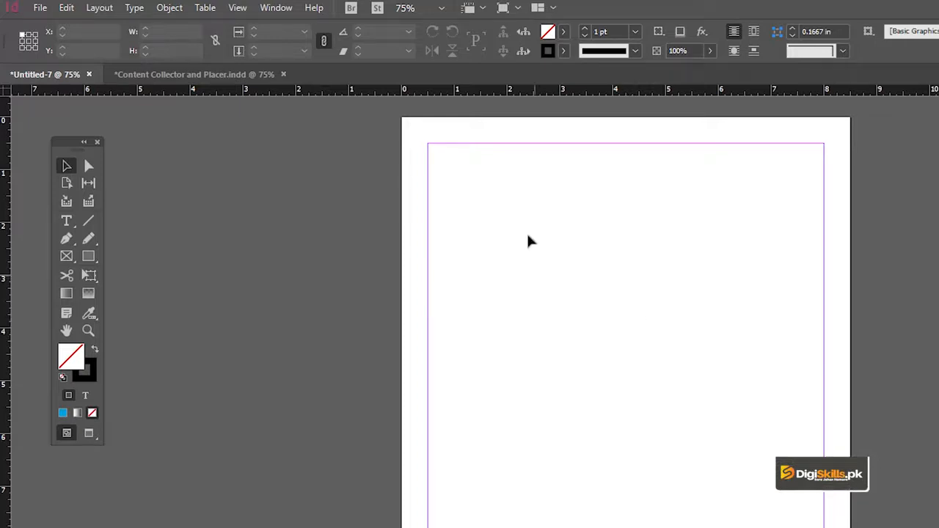
pyautogui.moveTo(59, 142); pyautogui.dragTo(132, 155)
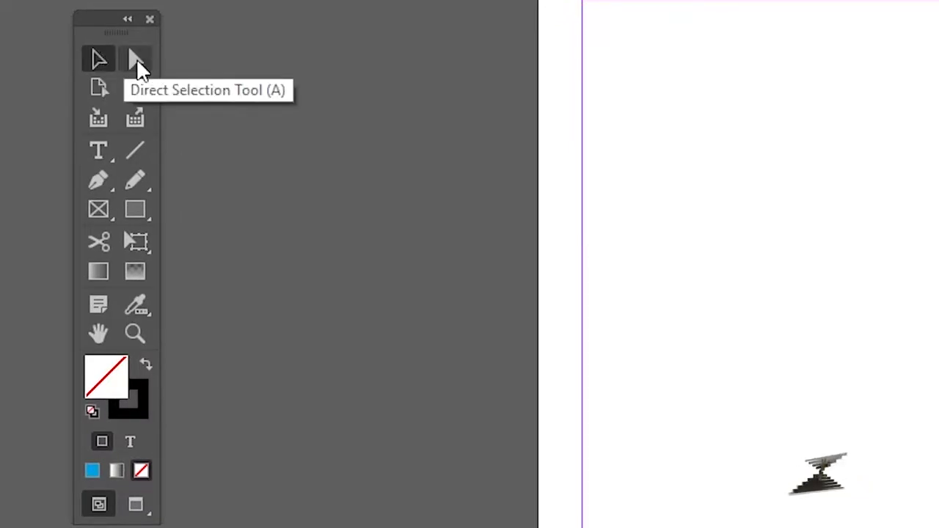
pyautogui.click(144, 215)
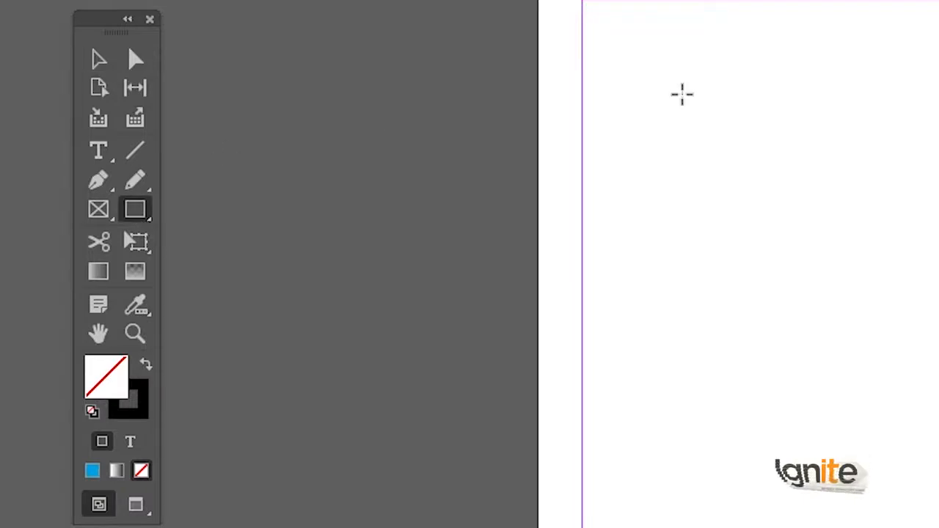
pyautogui.moveTo(813, 230); pyautogui.dragTo(938, 412)
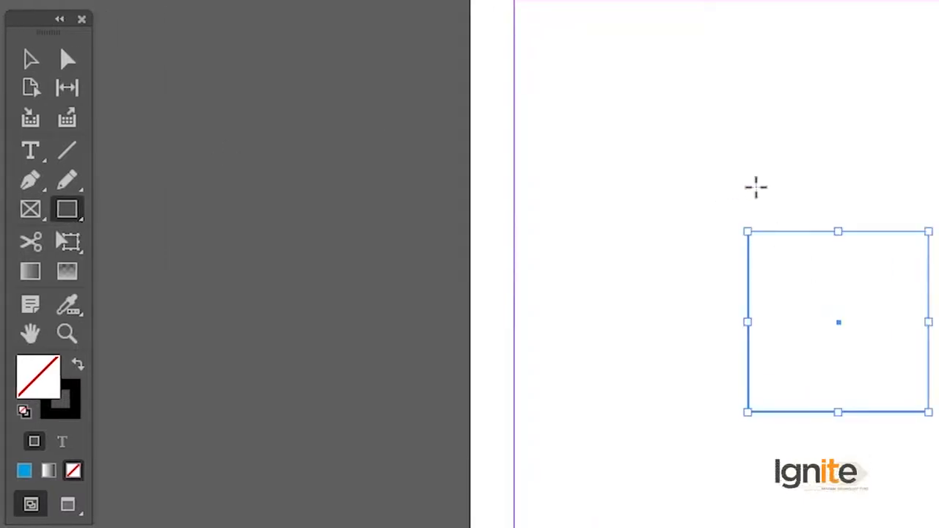
pyautogui.press('v')
pyautogui.click(78, 365)
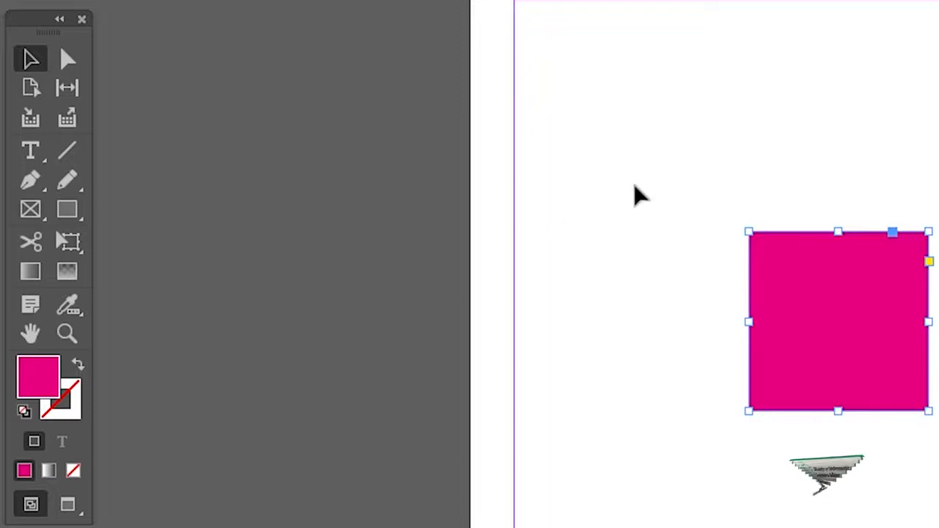
# Move the magenta square around the page with the Selection tool and once more with the Direct Selection tool
pyautogui.click(813, 172)
pyautogui.moveTo(777, 261); pyautogui.dragTo(821, 156)
pyautogui.moveTo(813, 190); pyautogui.dragTo(758, 243)
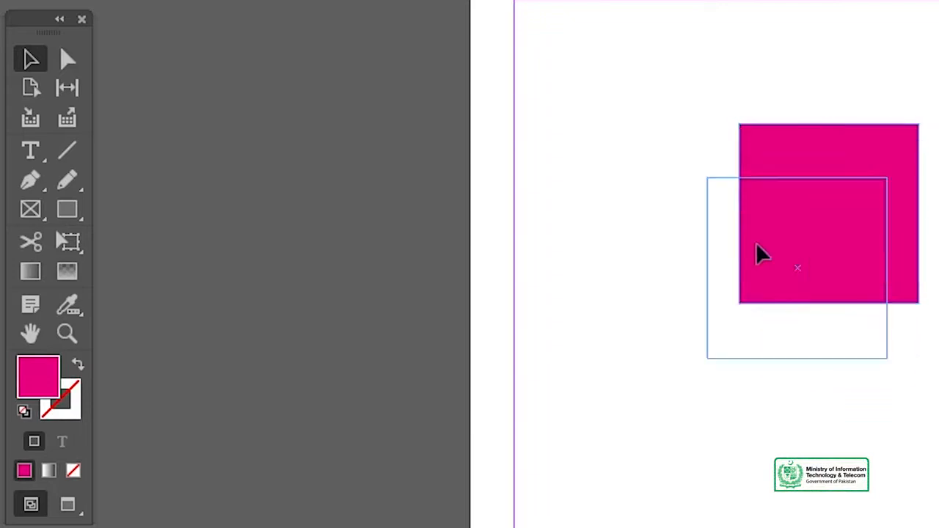
pyautogui.click(68, 60)
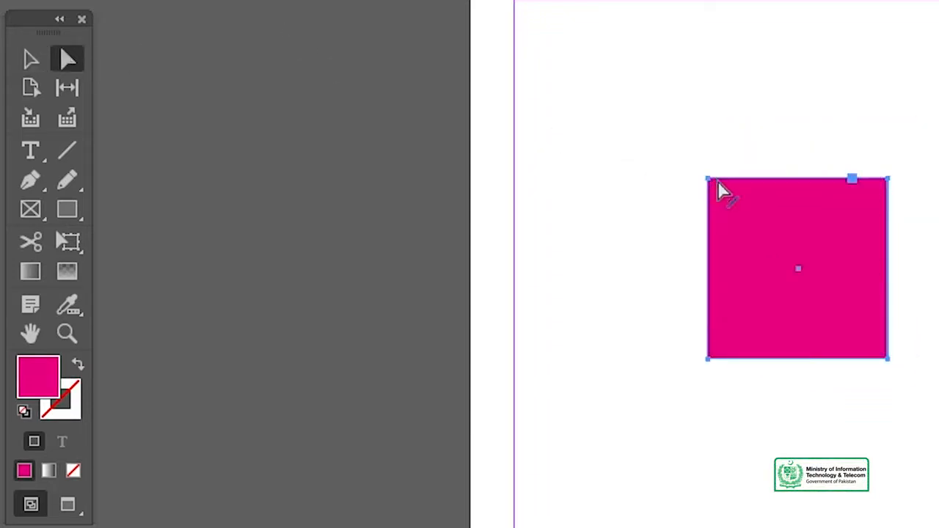
pyautogui.moveTo(706, 173); pyautogui.dragTo(723, 122)
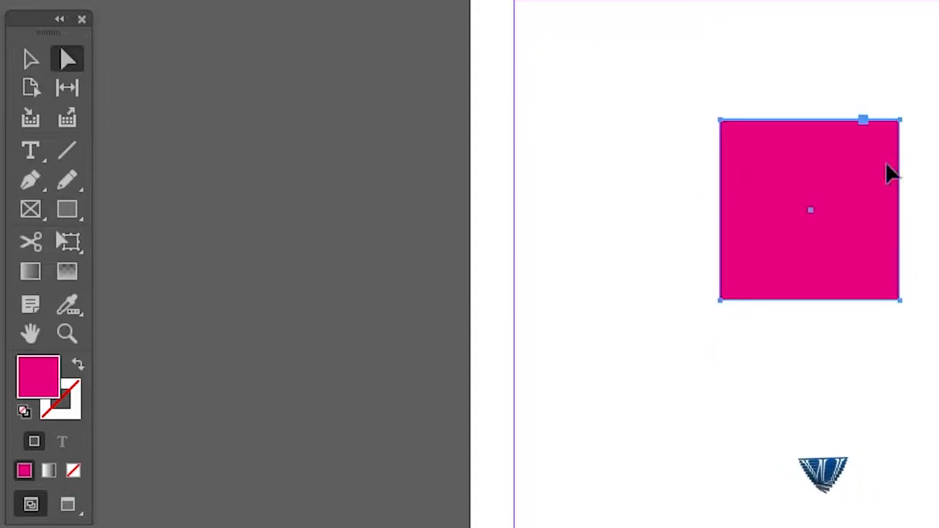
# Pull the magenta square's upper-right corner point outward with the Direct Selection tool and undo the change
pyautogui.hotkey('ctrl', 'space')
pyautogui.keyDown('ctrl'); pyautogui.click(863, 192); pyautogui.keyUp('ctrl')
pyautogui.hotkey('ctrl', 'space')
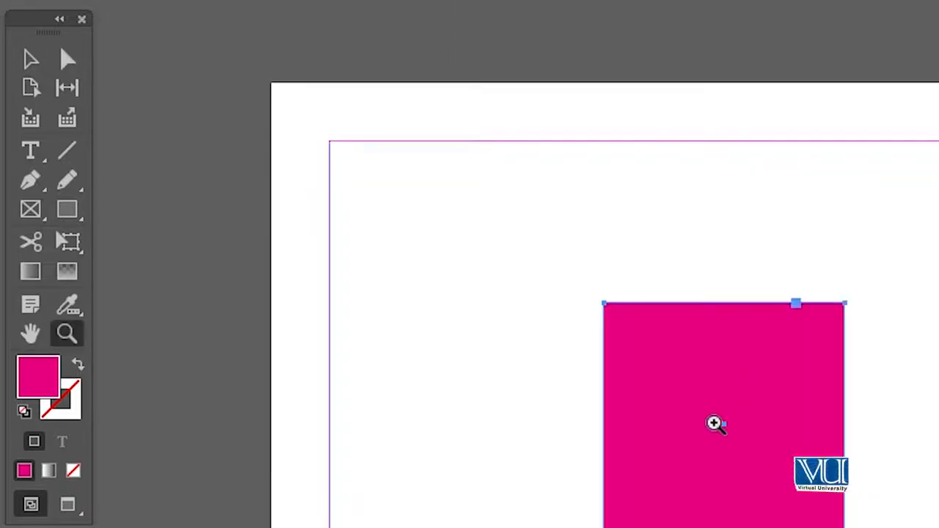
pyautogui.keyDown('ctrl'); pyautogui.click(712, 423); pyautogui.keyUp('ctrl')
pyautogui.keyDown('ctrl'); pyautogui.click(800, 440); pyautogui.keyUp('ctrl')
pyautogui.moveTo(823, 436); pyautogui.dragTo(758, 242)
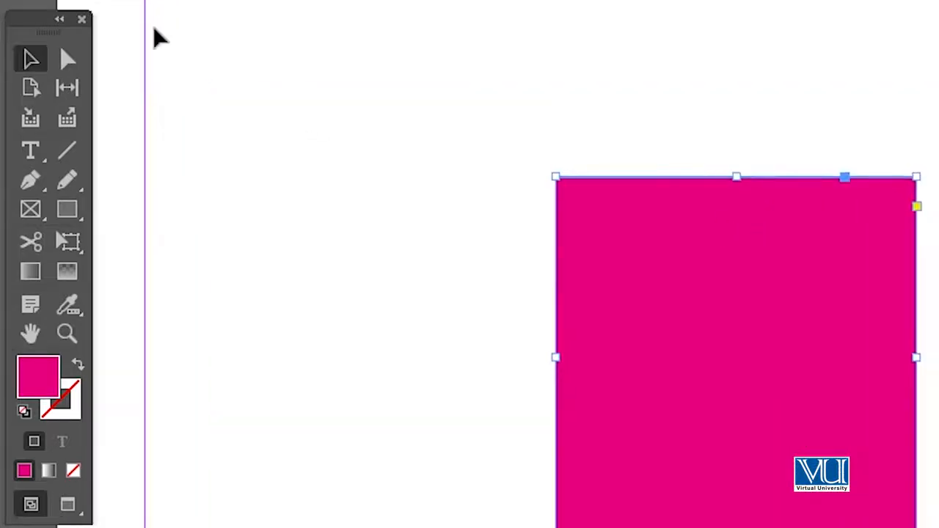
pyautogui.click(331, 56)
pyautogui.click(68, 59)
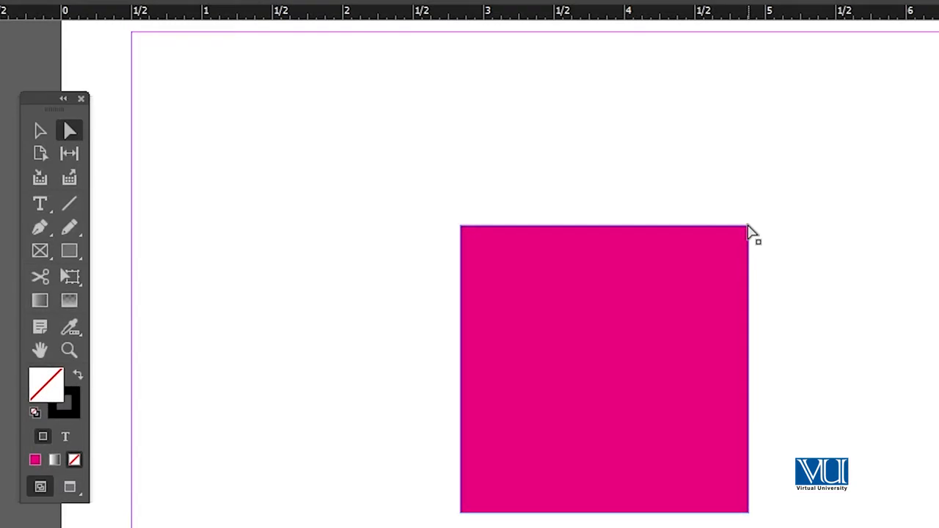
pyautogui.moveTo(747, 227); pyautogui.dragTo(912, 137)
pyautogui.hotkey('ctrl', 'z')
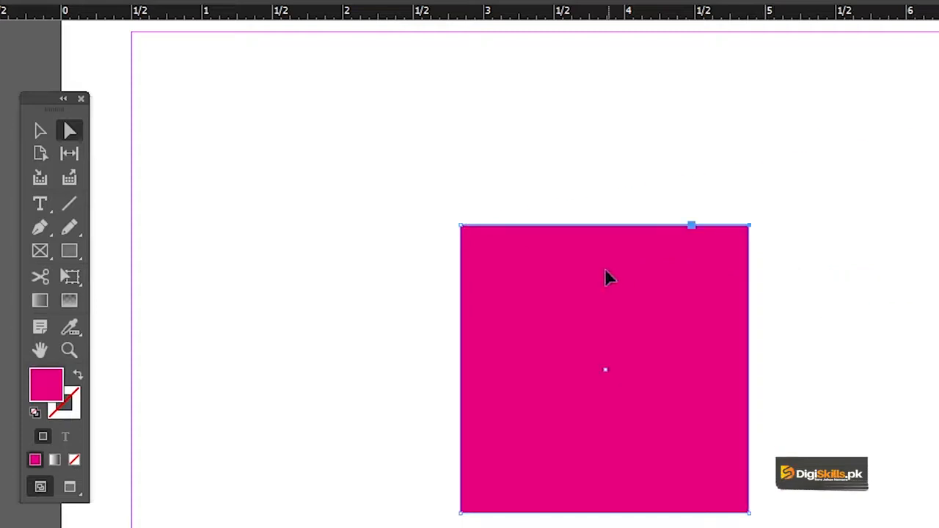
# Select the magenta square as a whole object and delete it from the page
pyautogui.moveTo(608, 275); pyautogui.dragTo(698, 264)
pyautogui.press('v')
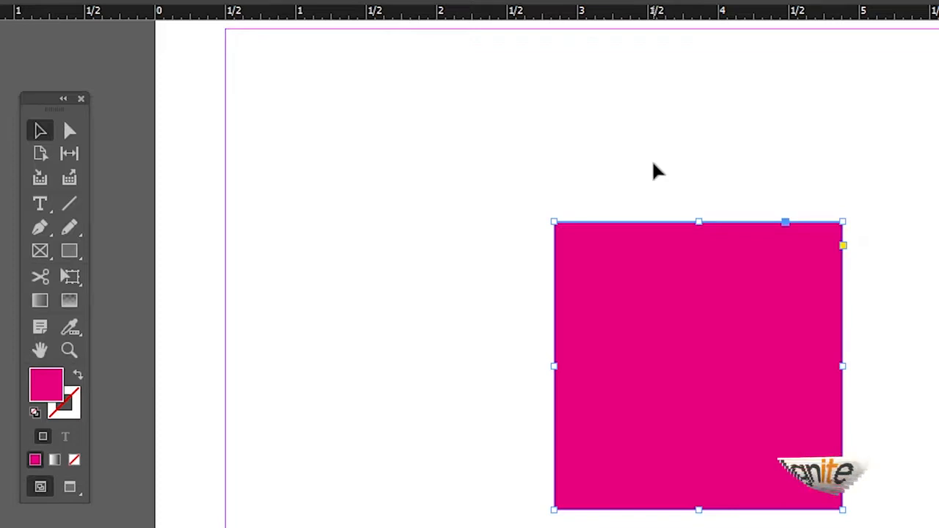
pyautogui.click(655, 171)
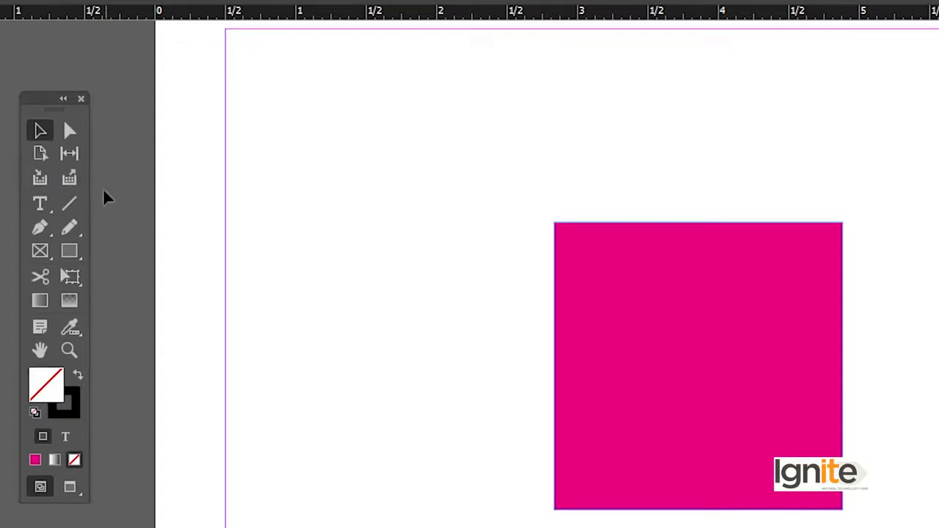
pyautogui.click(41, 181)
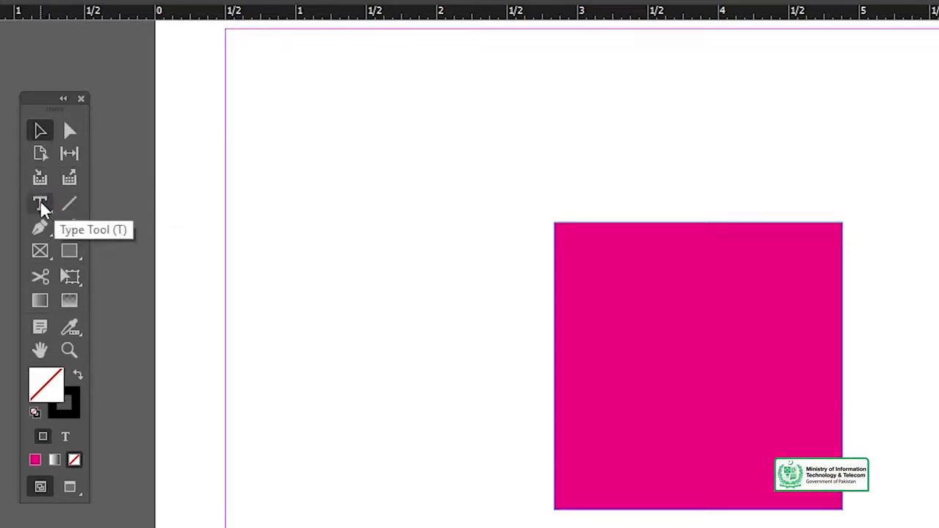
pyautogui.click(589, 258)
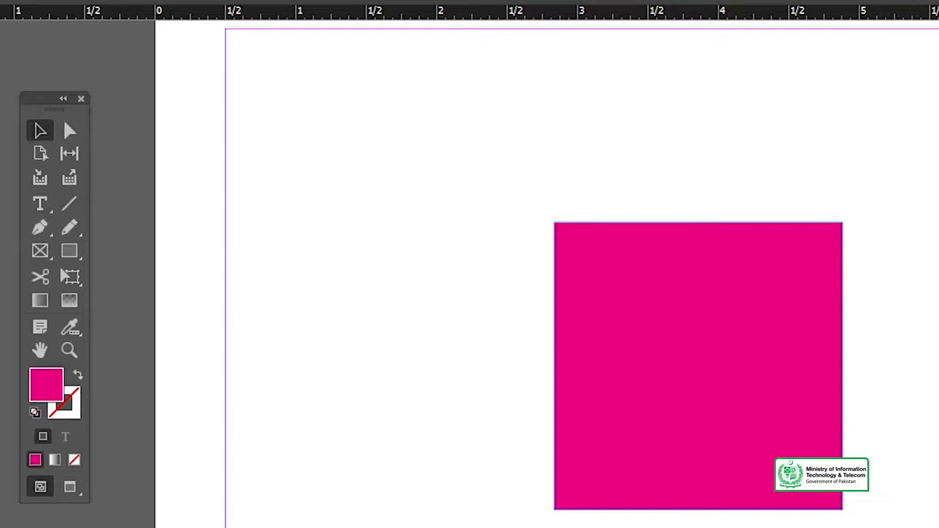
pyautogui.press('Delete')
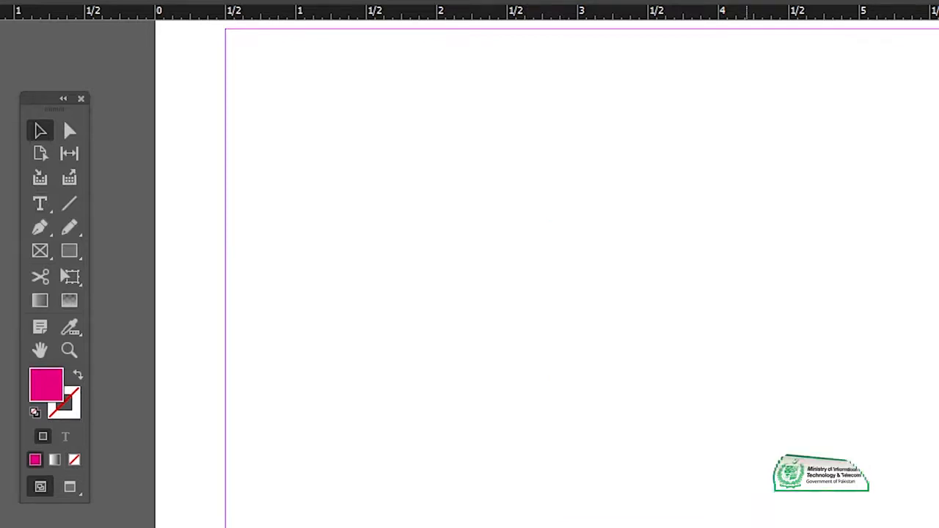
# Reset fill and stroke to the defaults and create a text frame about 3.5 in wide containing "avdasvsdvsvsdvsd"
pyautogui.click(42, 209)
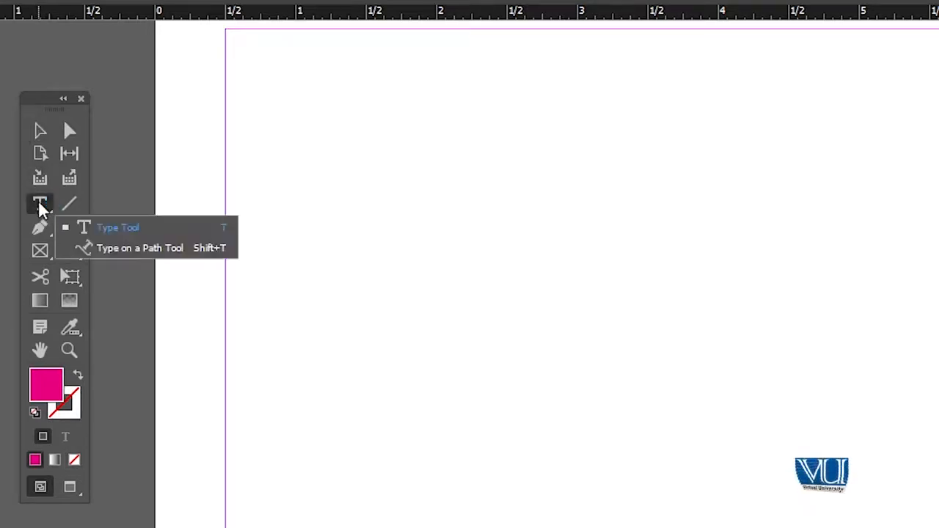
pyautogui.click(102, 230)
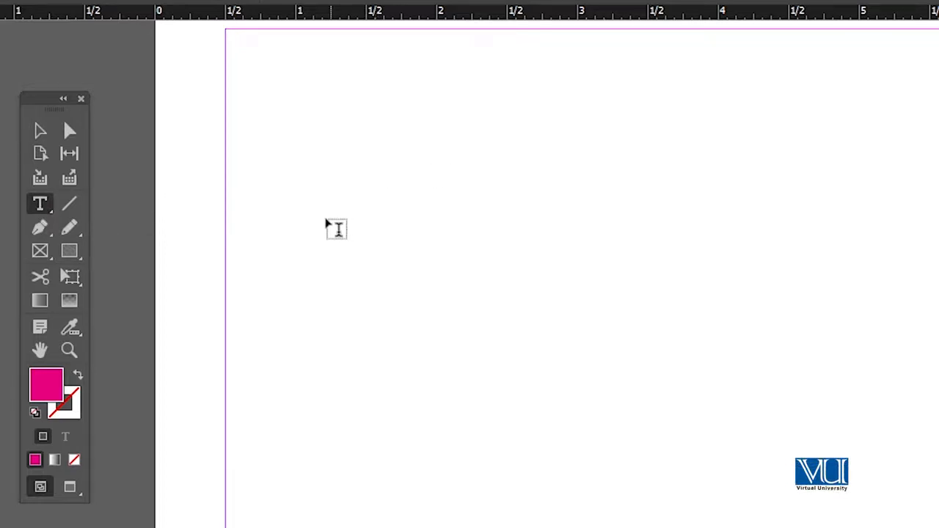
pyautogui.press('d')
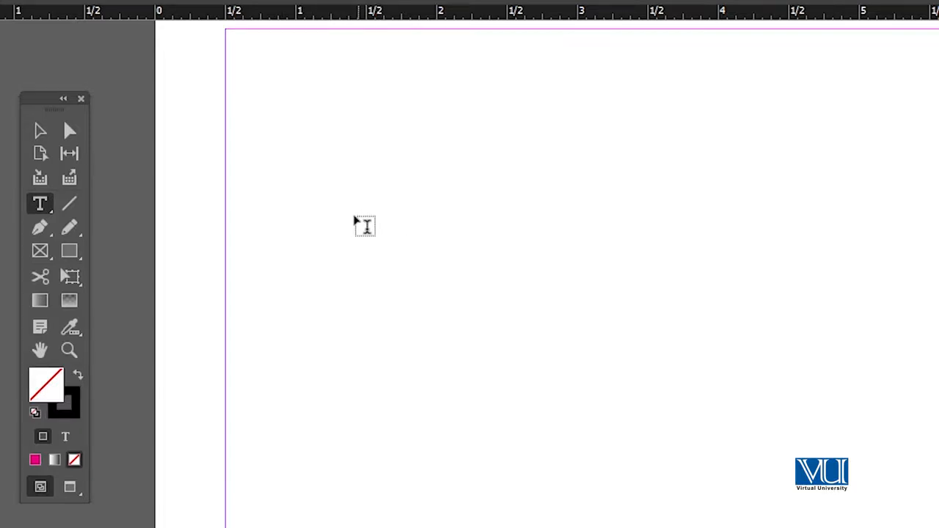
pyautogui.moveTo(307, 195)
pyautogui.mouseDown()
pyautogui.moveTo(686, 350)
pyautogui.moveTo(798, 355)
pyautogui.mouseUp()
pyautogui.write('avdasvsdvsv')
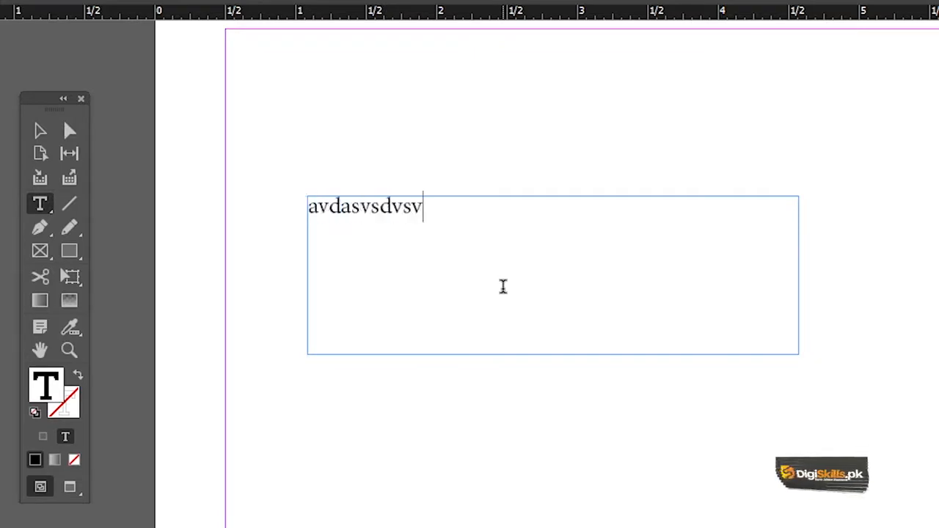
pyautogui.write('sdvsd')
pyautogui.click(40, 132)
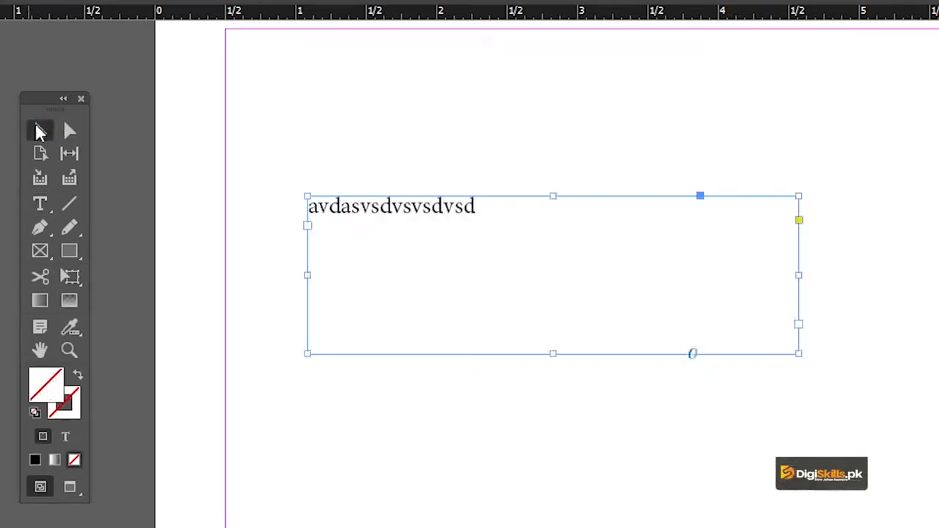
# Select the text frame with the sample text and delete it
pyautogui.click(413, 184)
pyautogui.click(419, 205)
pyautogui.press('Delete')
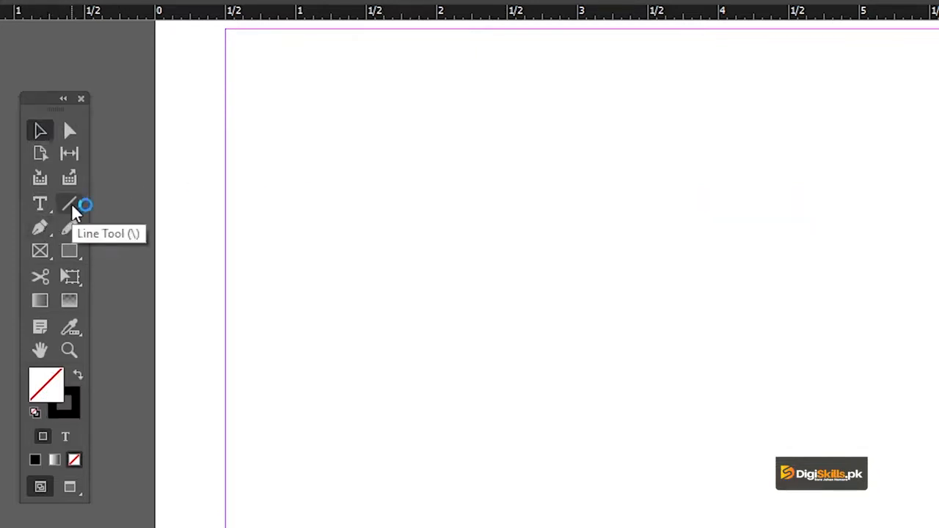
# Draw a curved open path across the middle of the page with the Pen tool
pyautogui.click(41, 230)
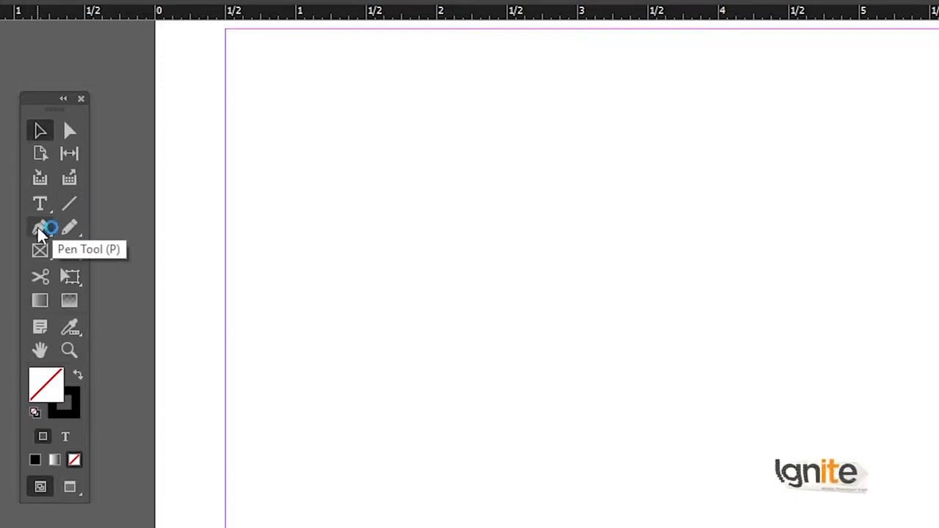
pyautogui.click(39, 228)
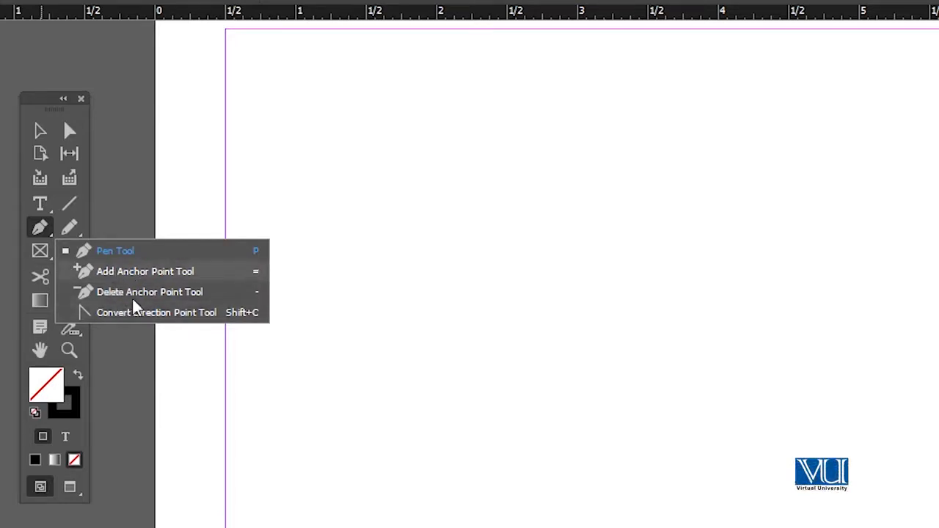
pyautogui.click(99, 251)
pyautogui.click(387, 290)
pyautogui.moveTo(550, 282)
pyautogui.mouseDown()
pyautogui.moveTo(635, 212)
pyautogui.moveTo(660, 174)
pyautogui.mouseUp()
pyautogui.moveTo(728, 196); pyautogui.dragTo(825, 274)
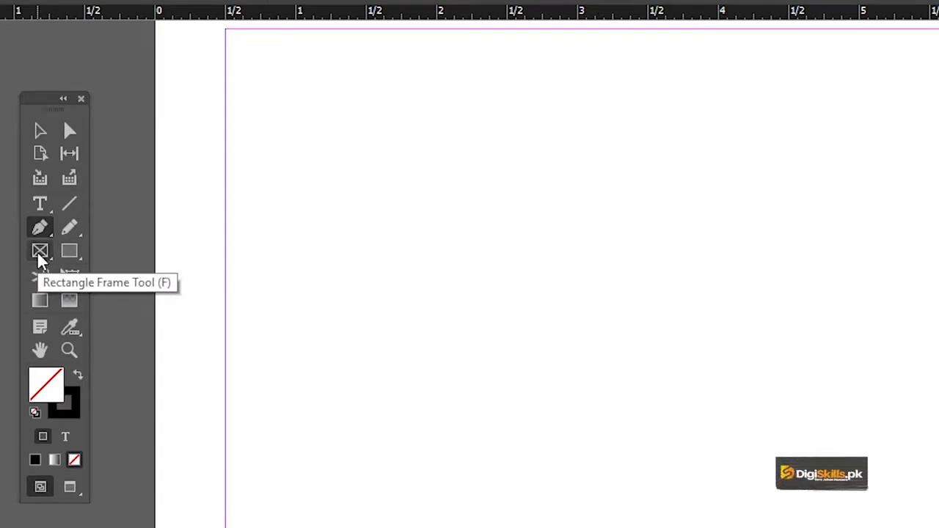
pyautogui.moveTo(40, 258); pyautogui.dragTo(80, 275)
pyautogui.click(71, 277)
pyautogui.moveTo(414, 262); pyautogui.dragTo(756, 517)
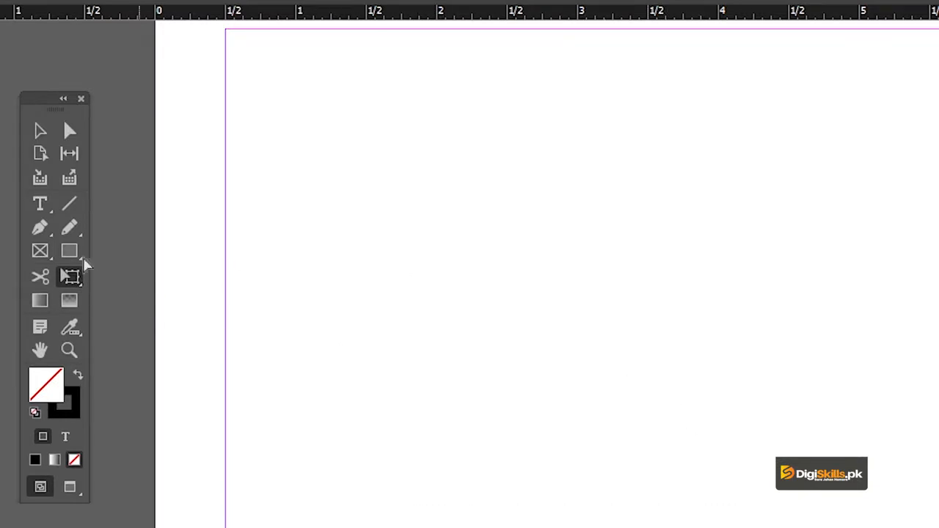
# Draw a rectangle frame about 2.1 in wide and 1.7 in tall on the page and delete it
pyautogui.click(42, 258)
pyautogui.moveTo(311, 259); pyautogui.dragTo(613, 498)
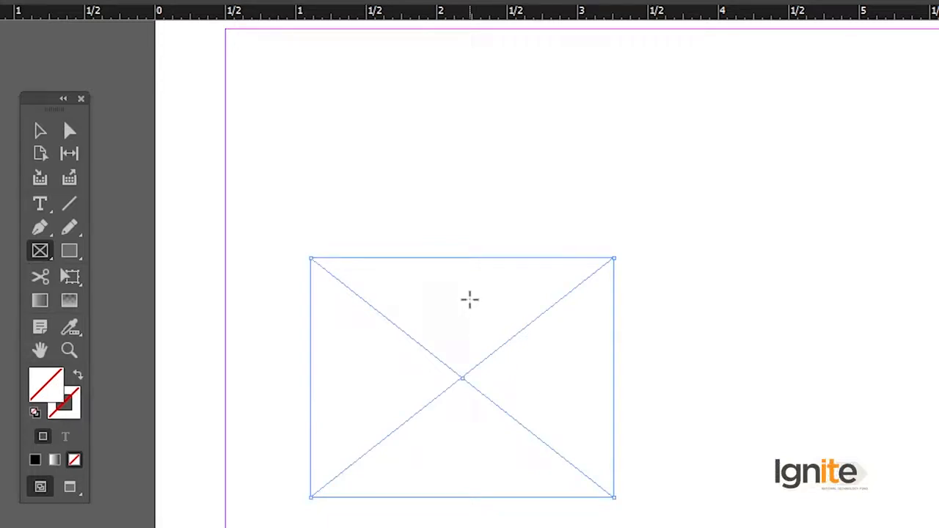
pyautogui.press('Delete')
pyautogui.click(40, 253)
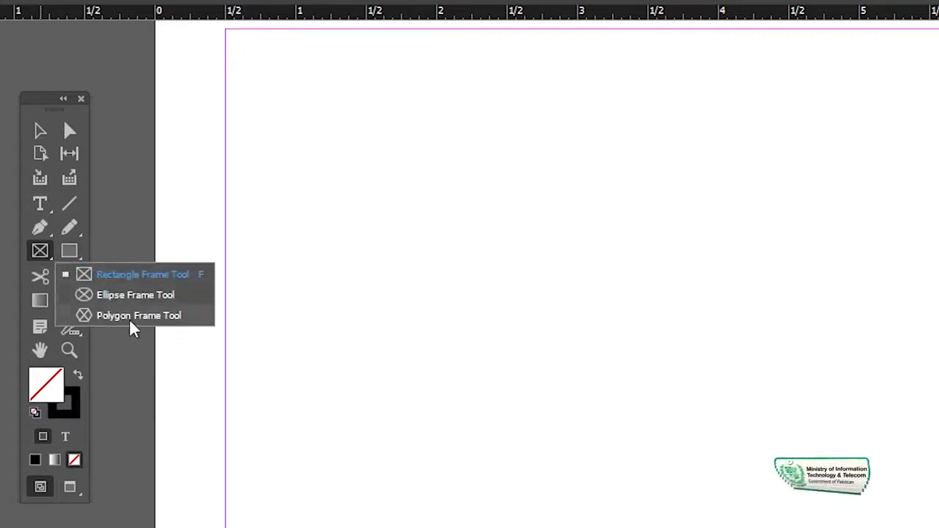
pyautogui.click(133, 296)
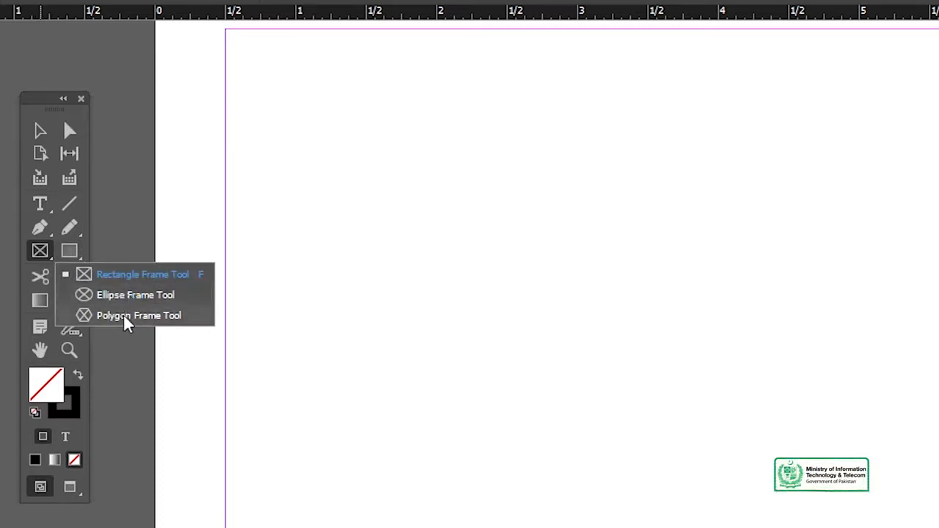
pyautogui.click(39, 257)
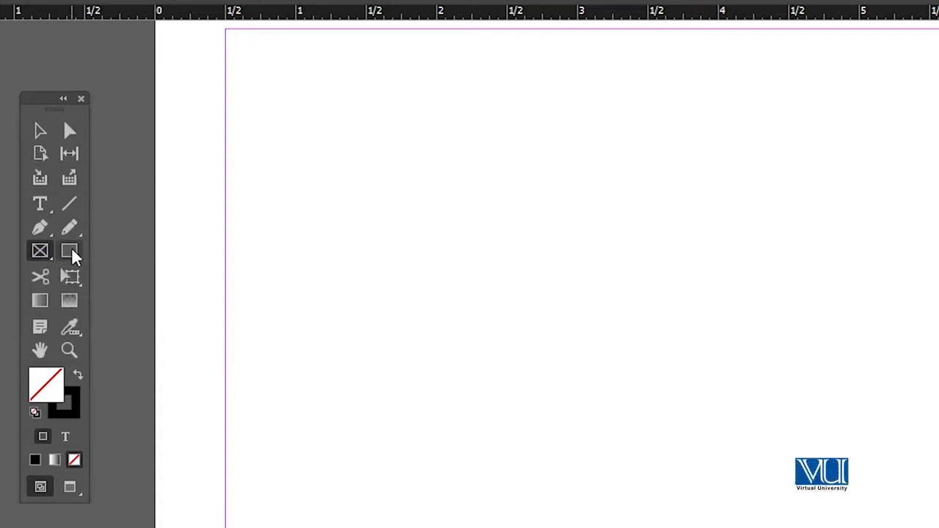
# Draw a rectangle about 1.29 in wide and 1.06 in tall near the middle of the page with the Rectangle tool
pyautogui.click(71, 252)
pyautogui.click(70, 253)
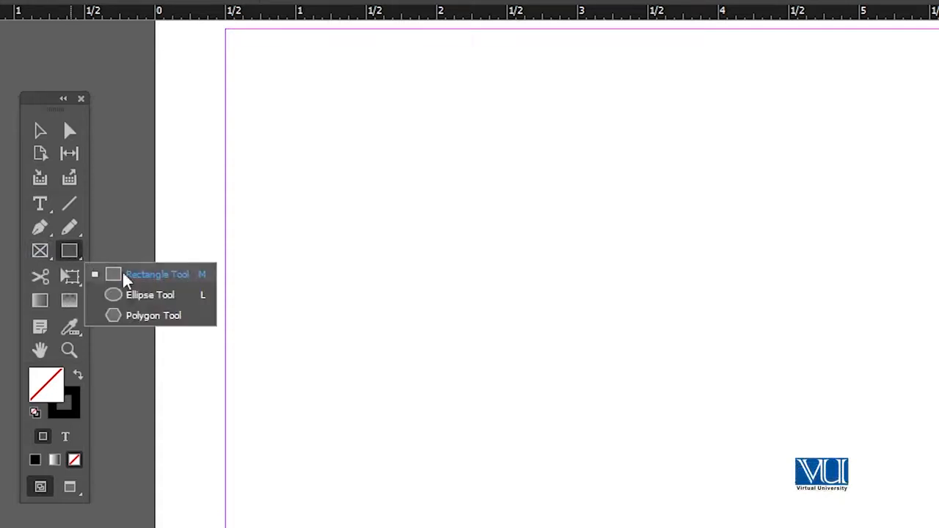
pyautogui.click(166, 285)
pyautogui.moveTo(407, 263); pyautogui.dragTo(591, 411)
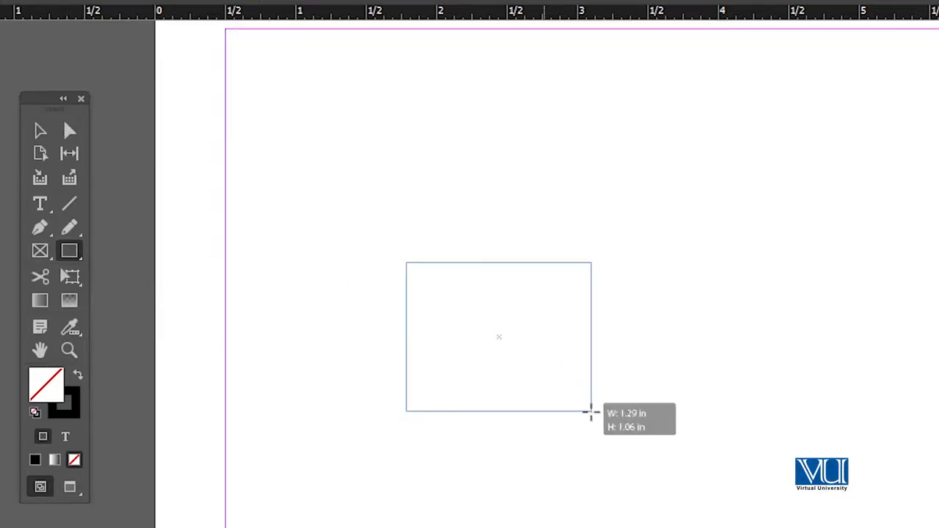
# Draw a horizontal ellipse about 0.8 in wide and 0.4 in tall above and to the left of the rectangle
pyautogui.click(70, 251)
pyautogui.click(146, 294)
pyautogui.moveTo(254, 207); pyautogui.dragTo(371, 261)
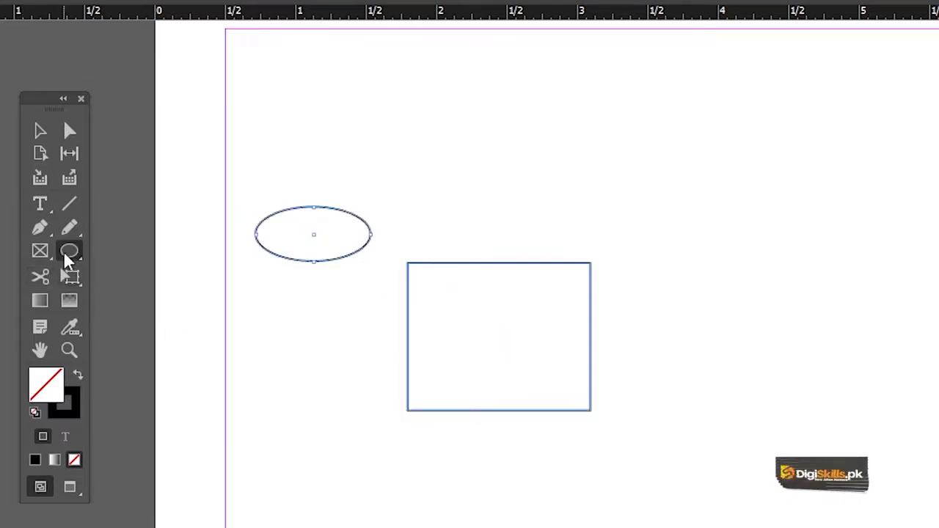
# Delete the ellipse and the rectangle together and switch the shape tool back to Rectangle
pyautogui.click(69, 252)
pyautogui.click(68, 252)
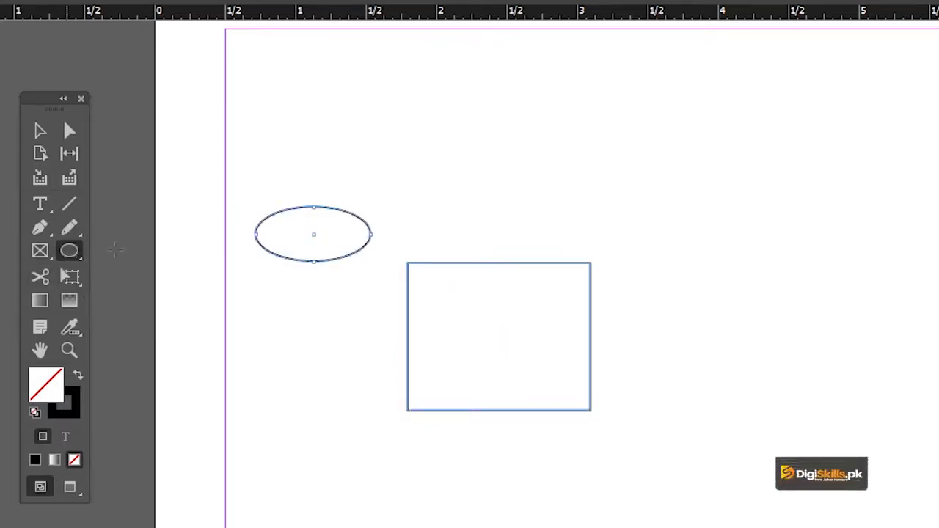
pyautogui.press('v')
pyautogui.moveTo(293, 145); pyautogui.dragTo(552, 366)
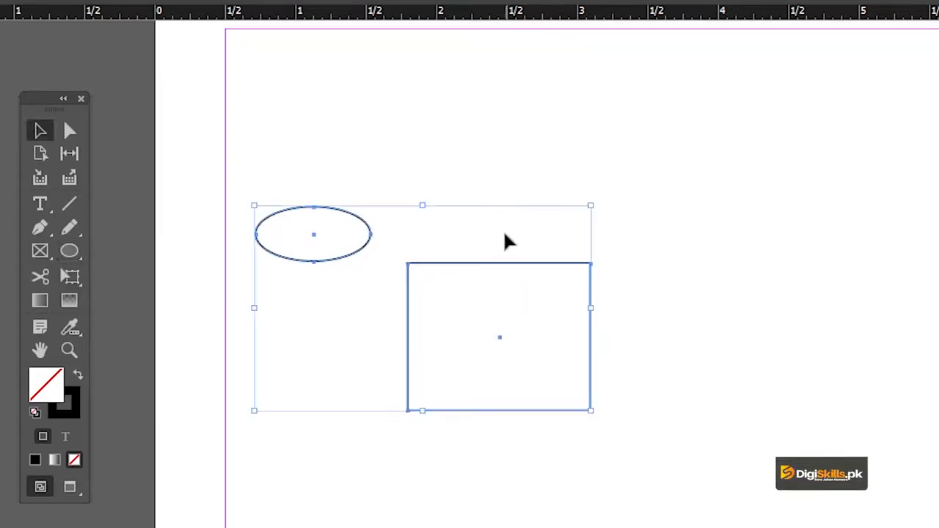
pyautogui.press('Delete')
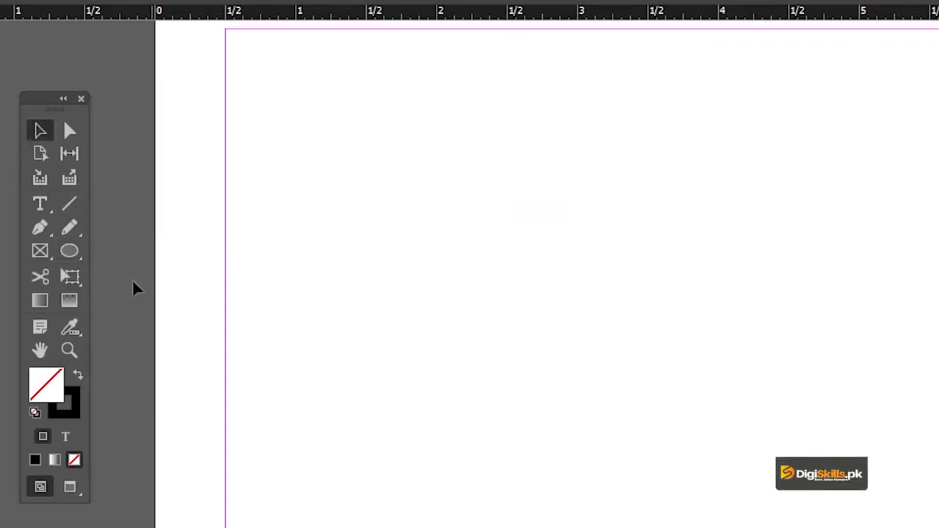
pyautogui.click(69, 252)
pyautogui.moveTo(70, 264); pyautogui.dragTo(117, 274)
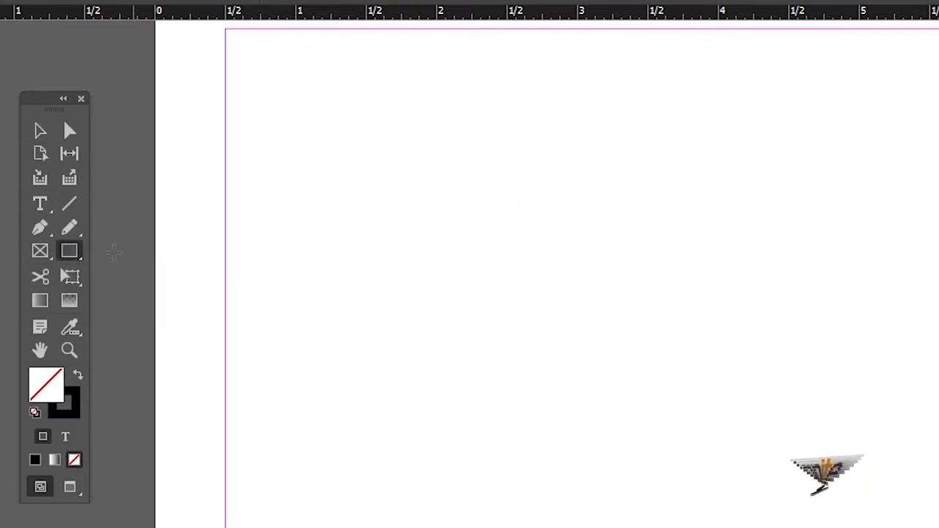
# Cut the magenta square with the Scissors tool at its upper-left, upper-right and lower-right corners and undo the cuts
pyautogui.click(41, 283)
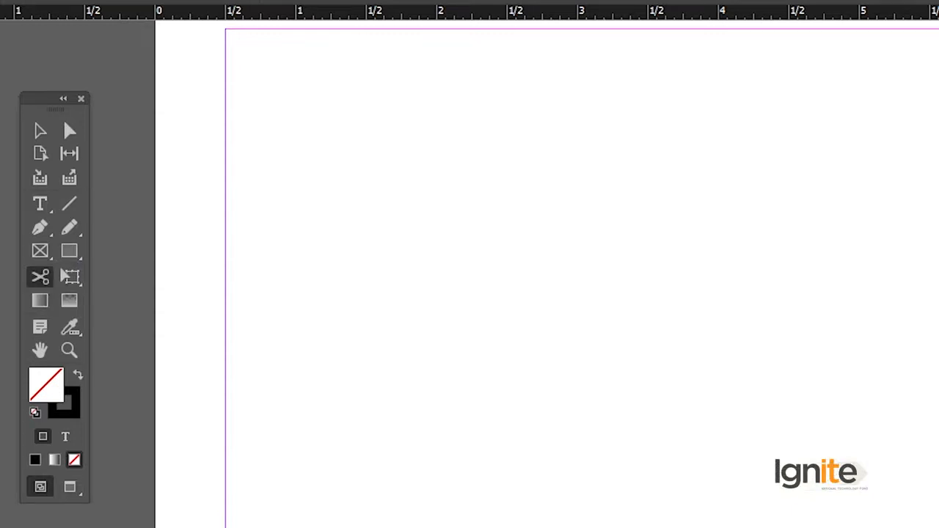
pyautogui.click(40, 130)
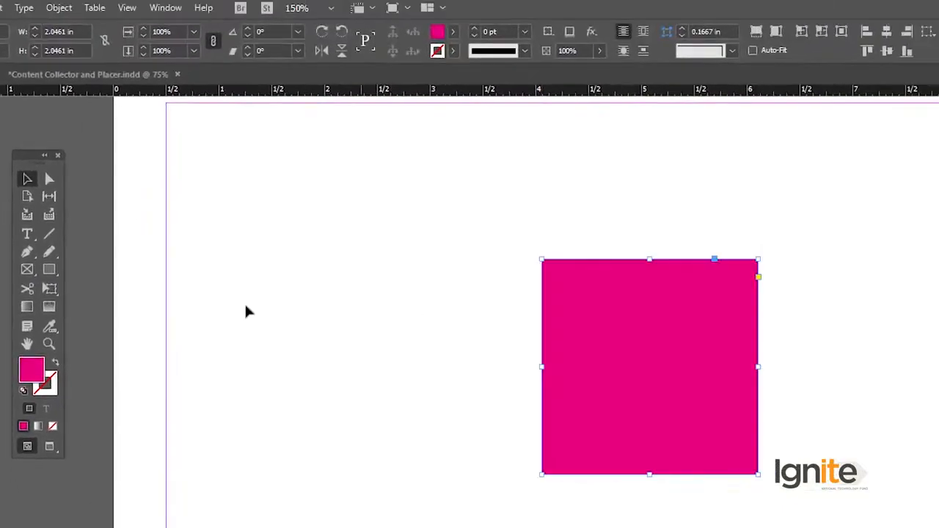
pyautogui.click(29, 286)
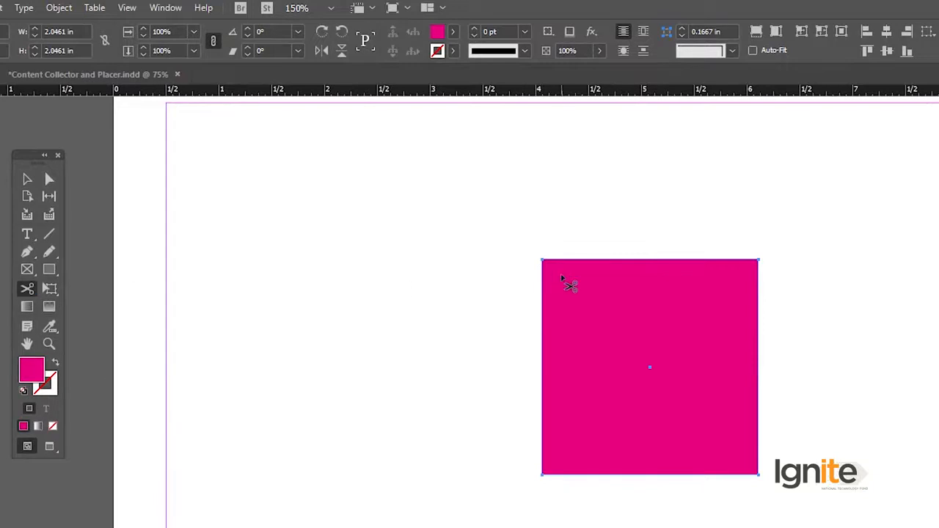
pyautogui.moveTo(539, 259); pyautogui.dragTo(574, 278)
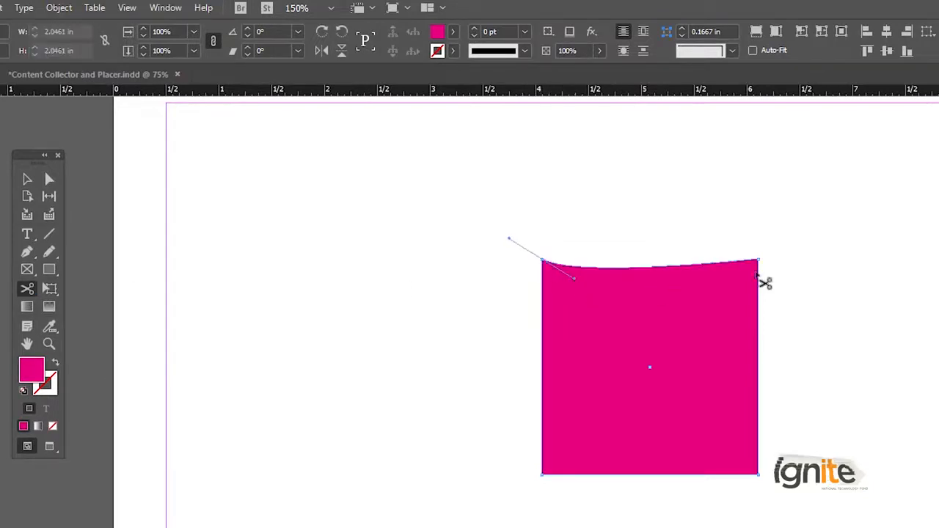
pyautogui.click(759, 261)
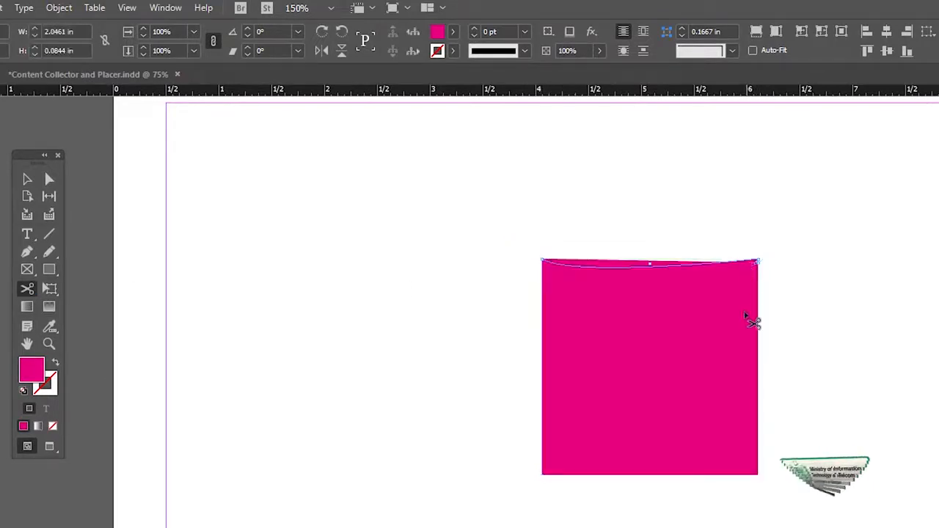
pyautogui.click(757, 473)
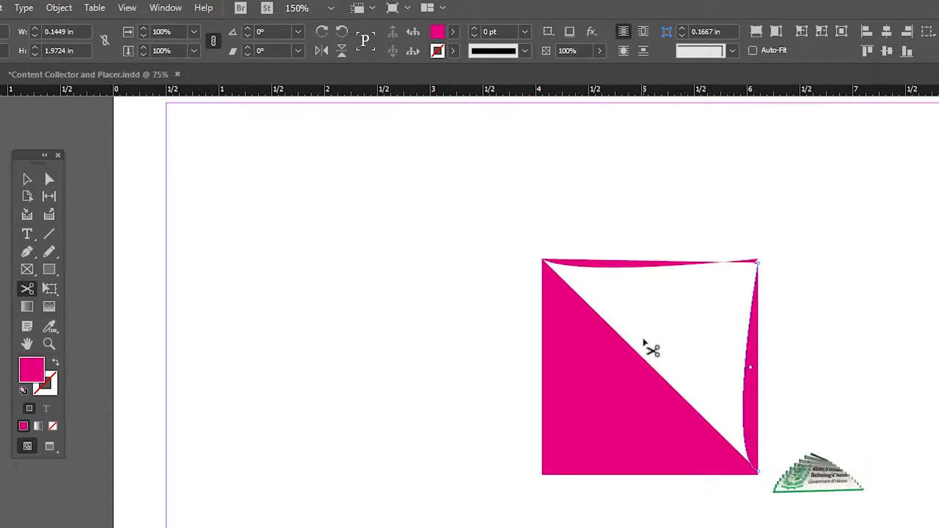
pyautogui.hotkey('ctrl', 'z')
pyautogui.hotkey('ctrl', 'z')
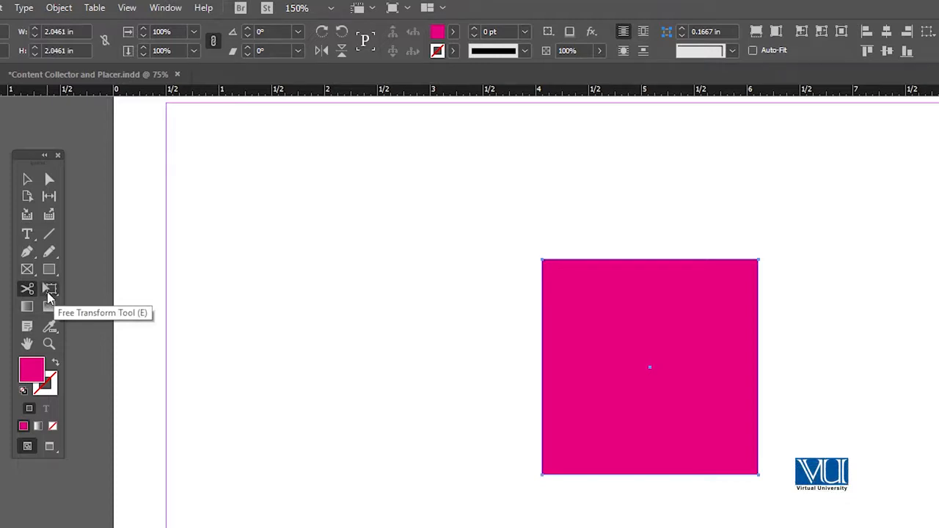
# Move the magenta square about 0.6 in left and 0.3 in up on the page with the Free Transform tool
pyautogui.click(49, 293)
pyautogui.moveTo(579, 293); pyautogui.dragTo(512, 258)
# Rotate the magenta square about 12° counter-clockwise around its upper-left corner with the Rotate tool
pyautogui.click(72, 269)
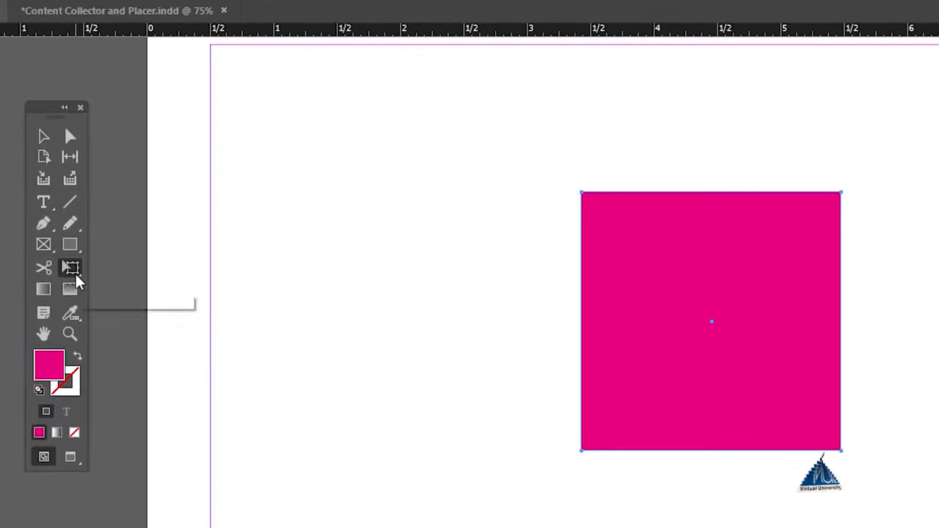
pyautogui.click(157, 314)
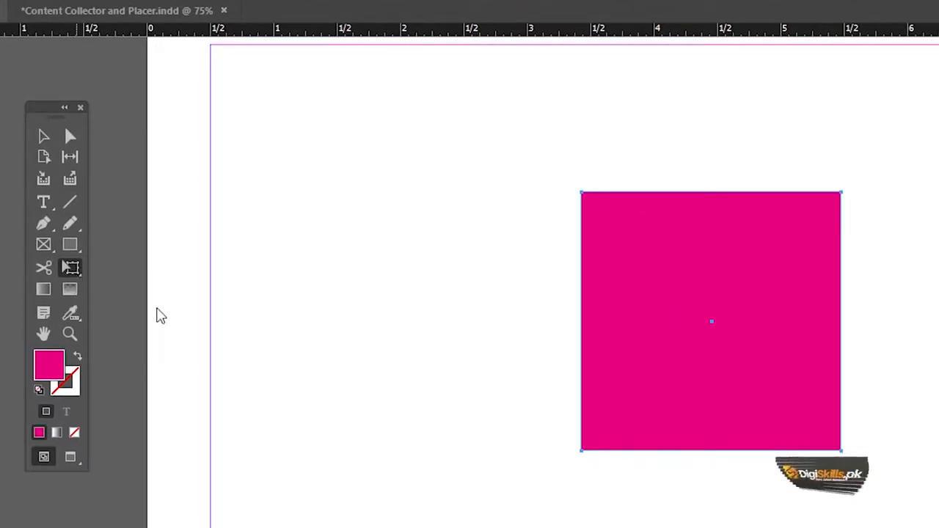
pyautogui.moveTo(836, 188); pyautogui.dragTo(792, 147)
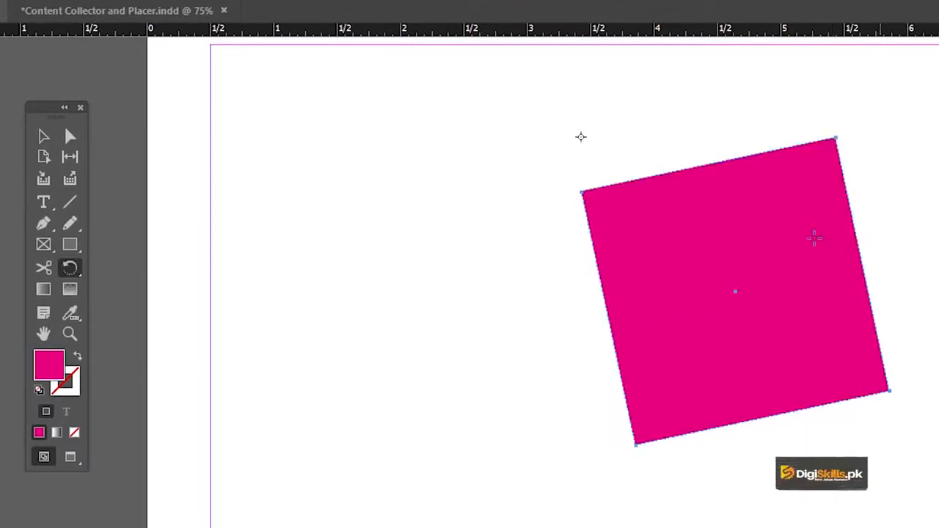
# Undo the rotation and try stretching the magenta square horizontally and vertically with the Scale tool, undoing each stretch
pyautogui.click(66, 271)
pyautogui.click(136, 327)
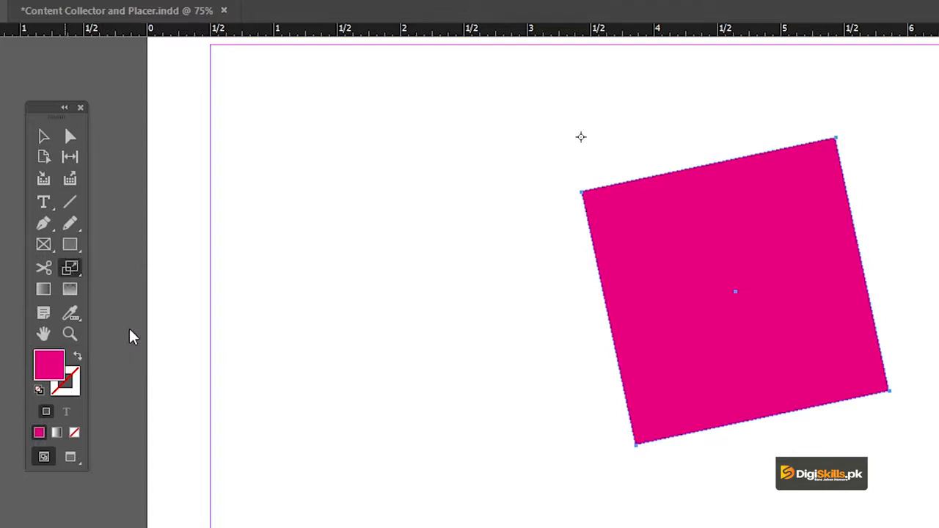
pyautogui.hotkey('ctrl', 'z')
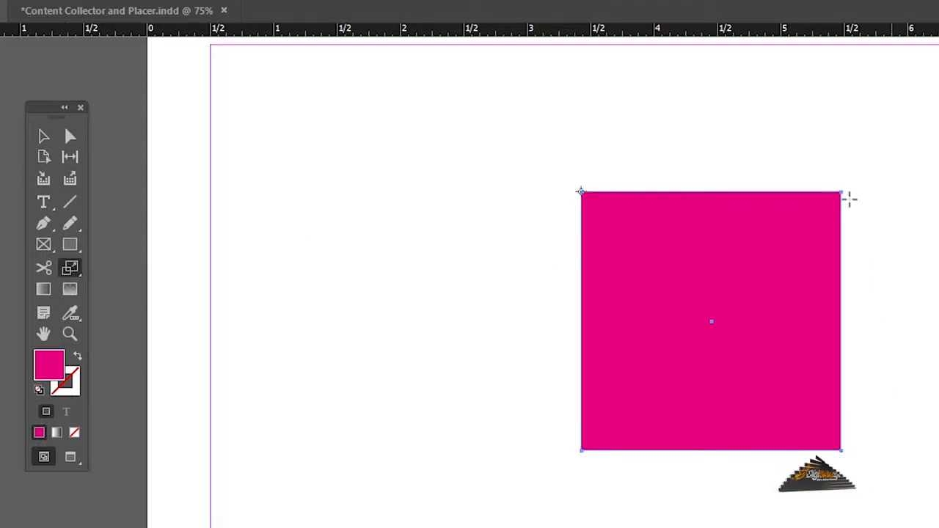
pyautogui.moveTo(844, 193); pyautogui.dragTo(938, 193)
pyautogui.hotkey('ctrl', 'z')
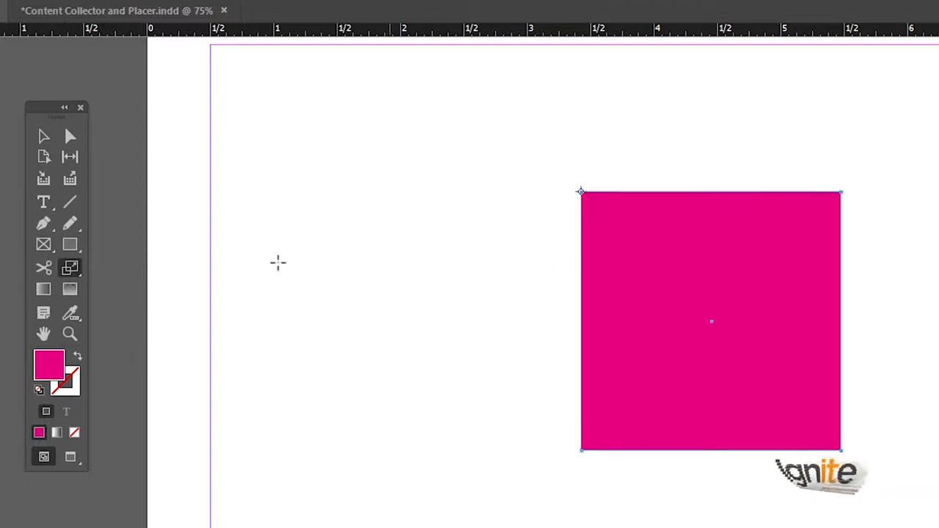
pyautogui.moveTo(587, 213); pyautogui.dragTo(585, 123)
pyautogui.hotkey('ctrl', 'z')
# Select the magenta square, apply a white-to-black gradient from its left edge to its right edge, and undo the gradient
pyautogui.click(70, 268)
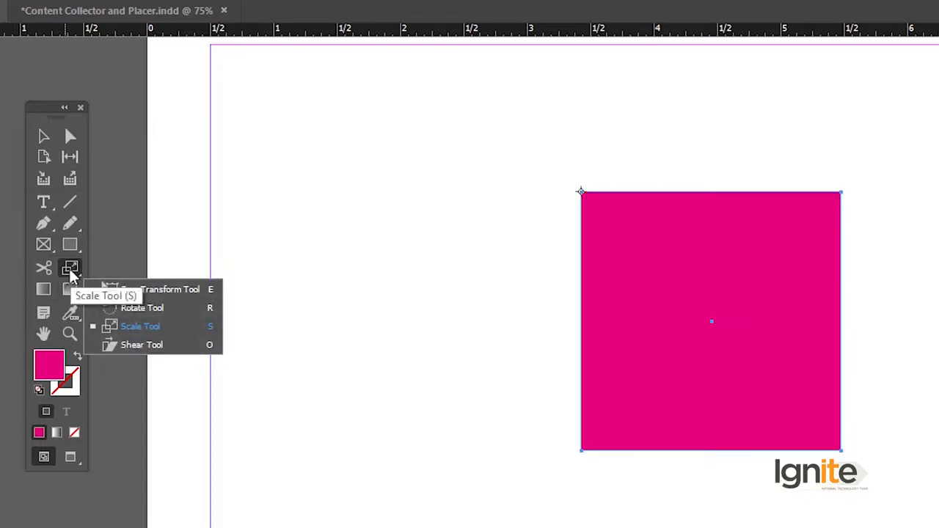
pyautogui.click(43, 137)
pyautogui.click(514, 220)
pyautogui.click(649, 242)
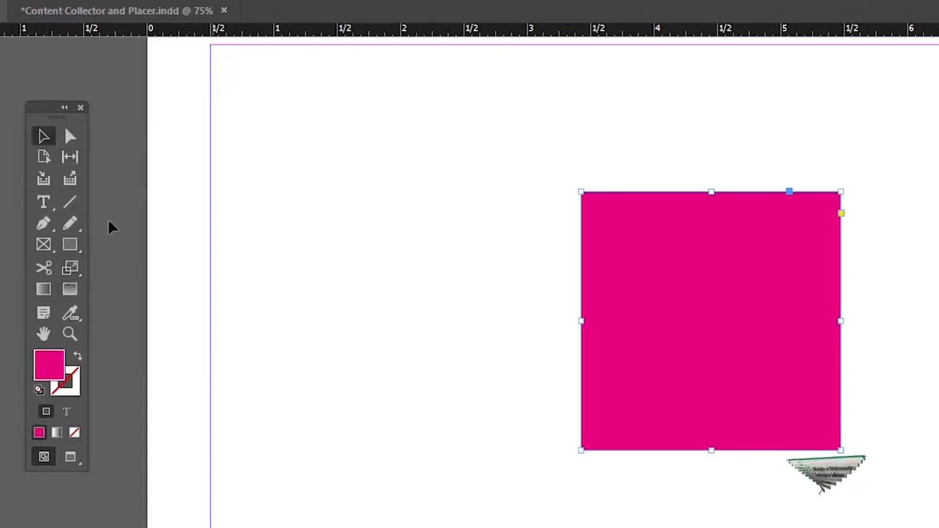
pyautogui.click(44, 291)
pyautogui.moveTo(592, 325); pyautogui.dragTo(843, 323)
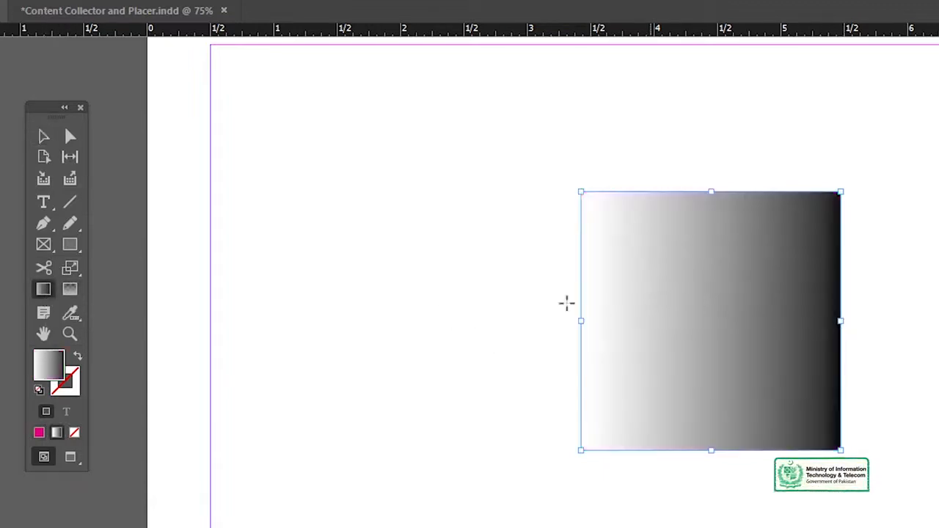
pyautogui.hotkey('ctrl', 'z')
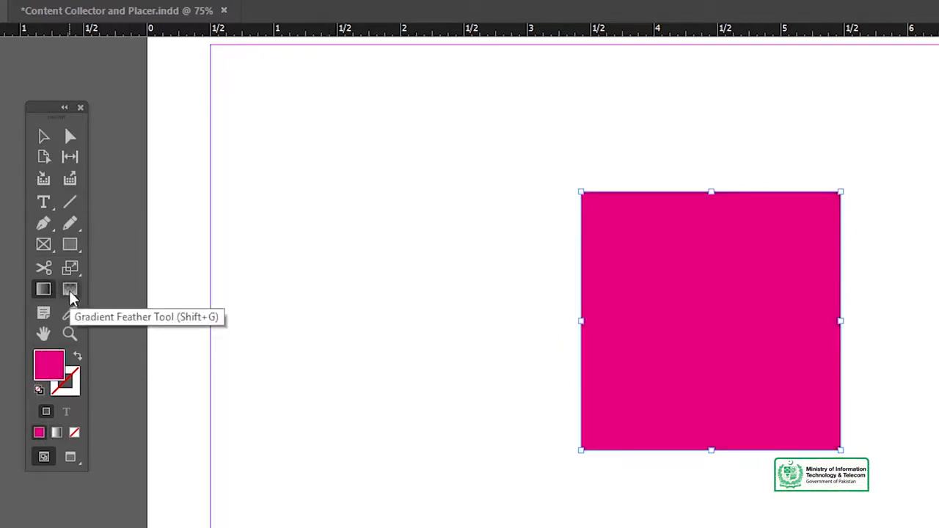
# Fade the magenta square to transparent from left to right with the Gradient Feather tool and undo the feather
pyautogui.click(69, 290)
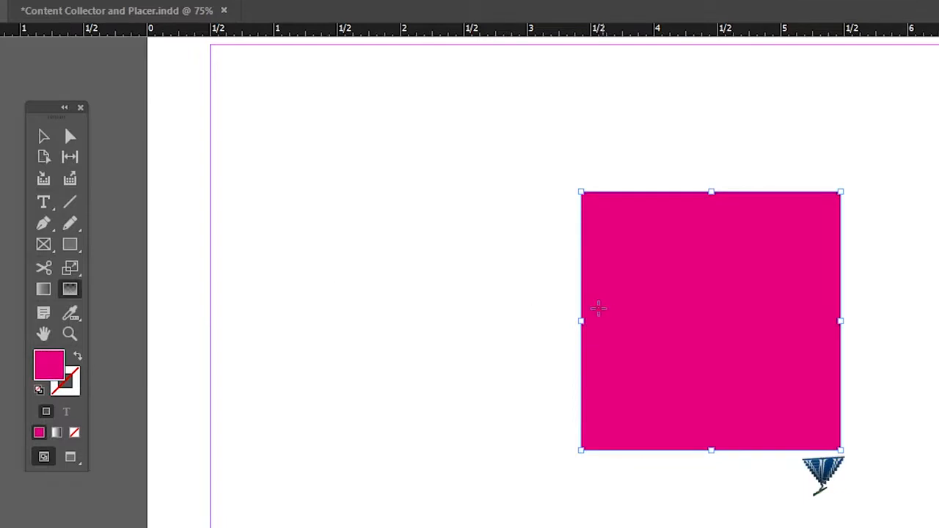
pyautogui.moveTo(582, 310); pyautogui.dragTo(840, 310)
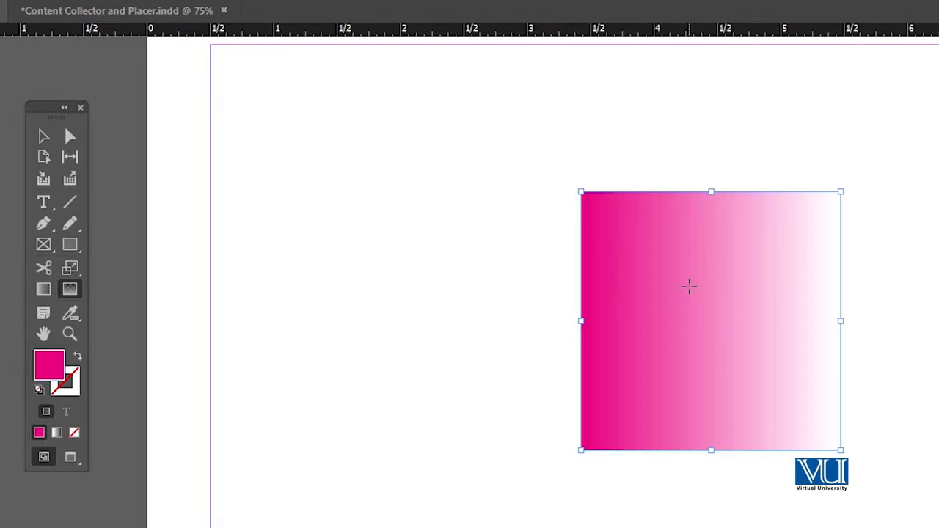
pyautogui.hotkey('ctrl', 'z')
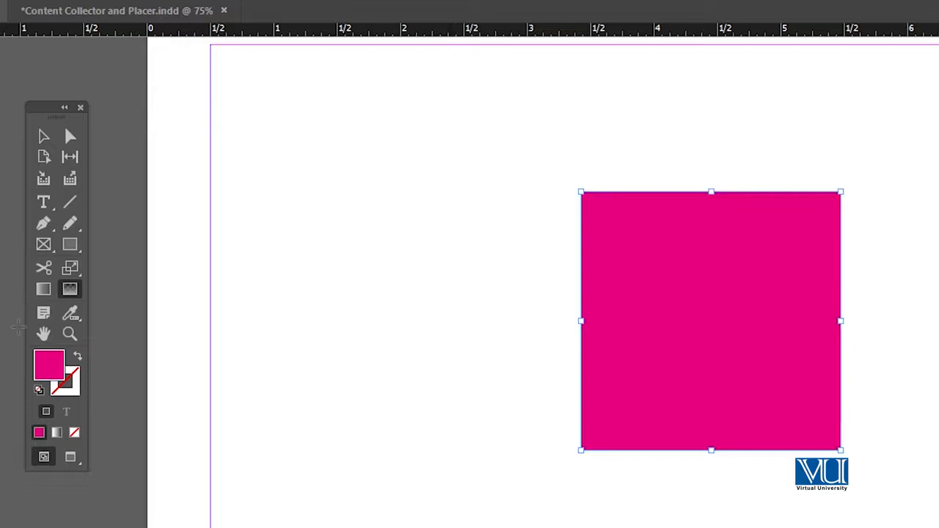
# Sample the magenta square's colour with the Colour Theme tool and return to the Selection tool
pyautogui.click(73, 316)
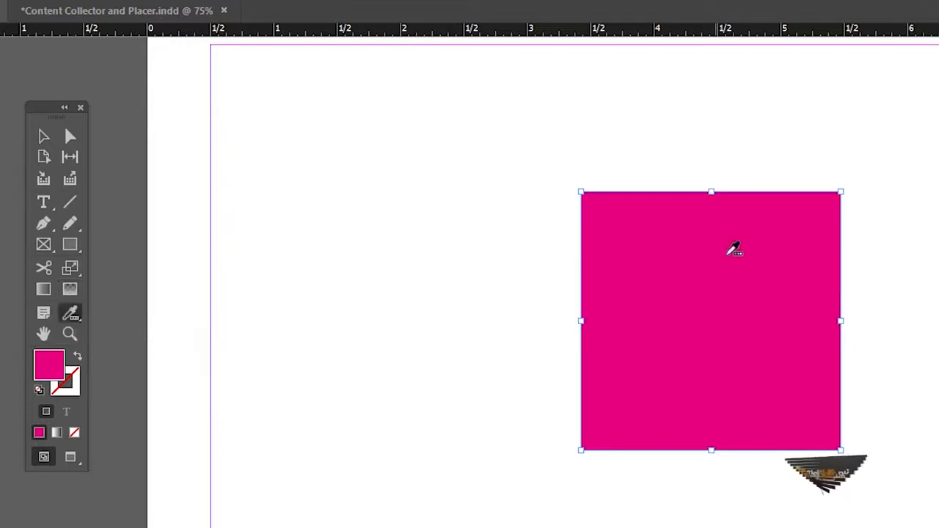
pyautogui.click(731, 247)
pyautogui.moveTo(758, 303); pyautogui.dragTo(44, 386)
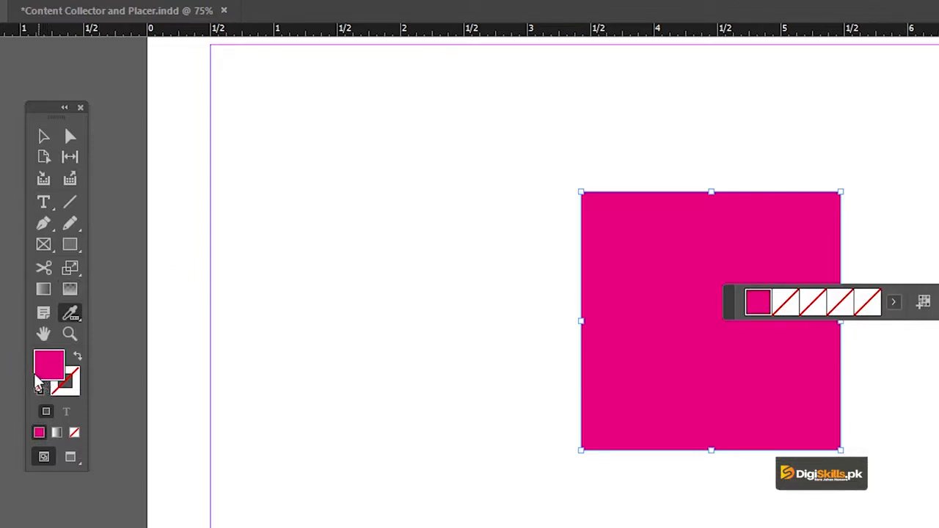
pyautogui.click(43, 136)
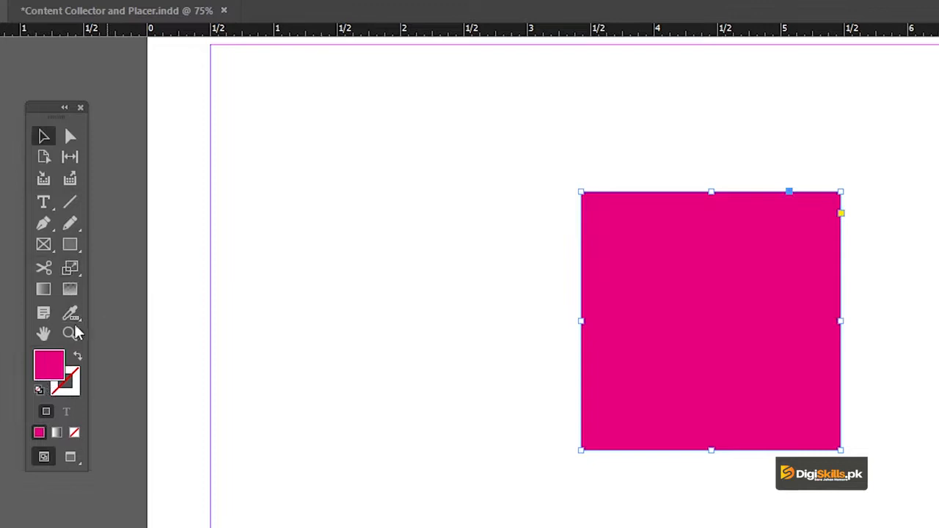
# Activate the Hand and Zoom tools, and open and cancel the Colour Picker for both the fill and the stroke
pyautogui.click(43, 335)
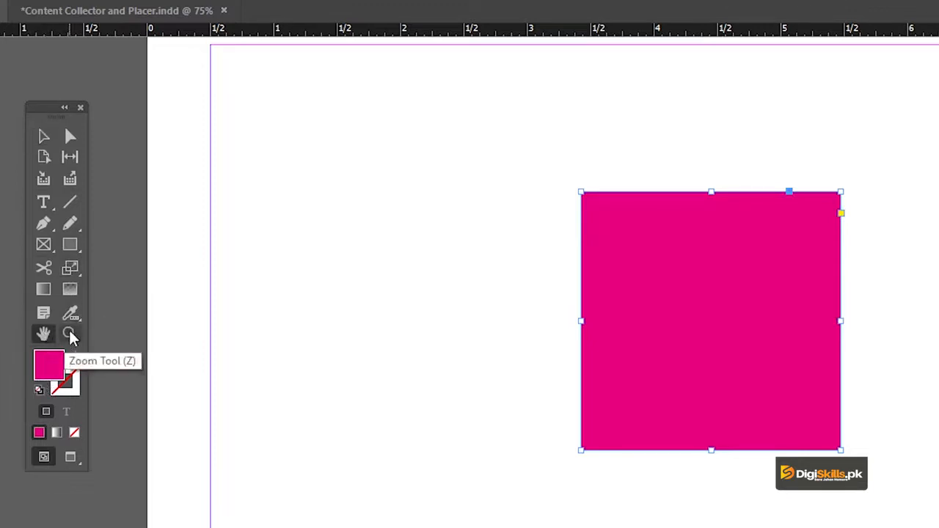
pyautogui.click(71, 334)
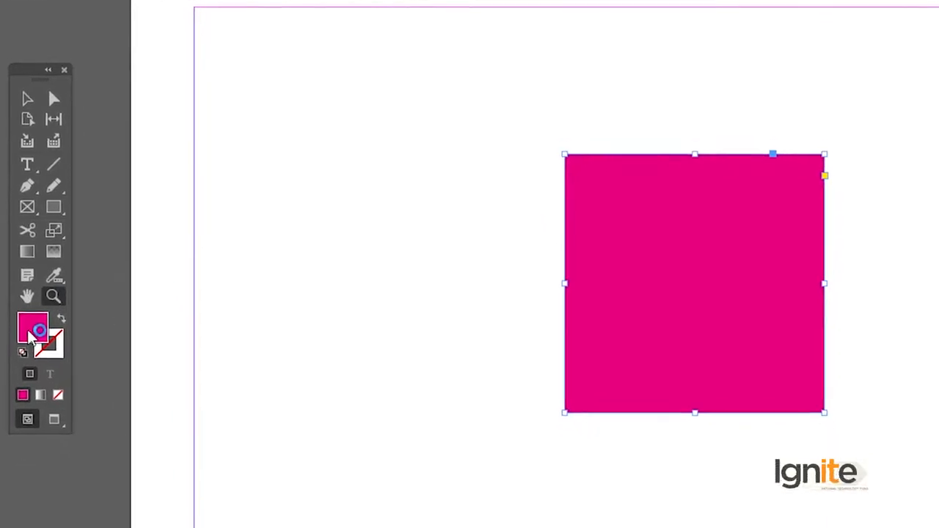
pyautogui.doubleClick(47, 367)
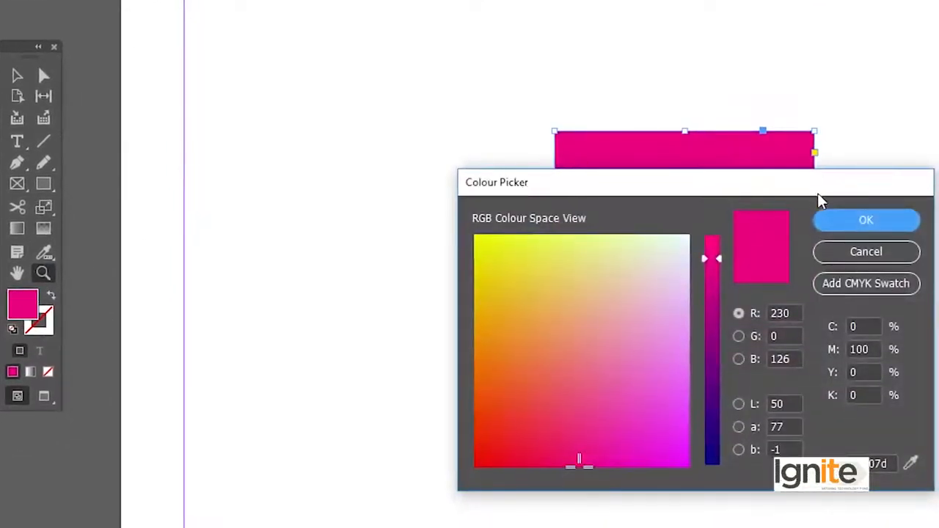
pyautogui.click(862, 255)
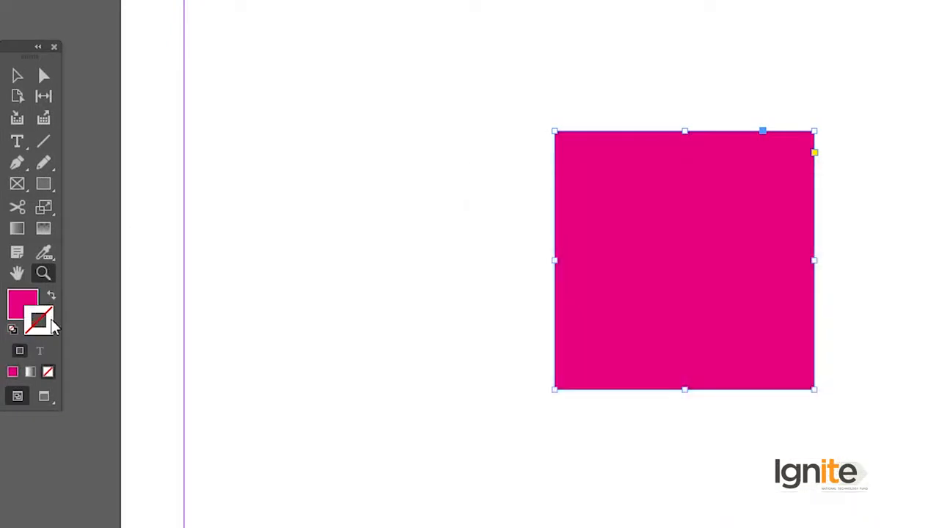
pyautogui.doubleClick(53, 327)
pyautogui.click(859, 254)
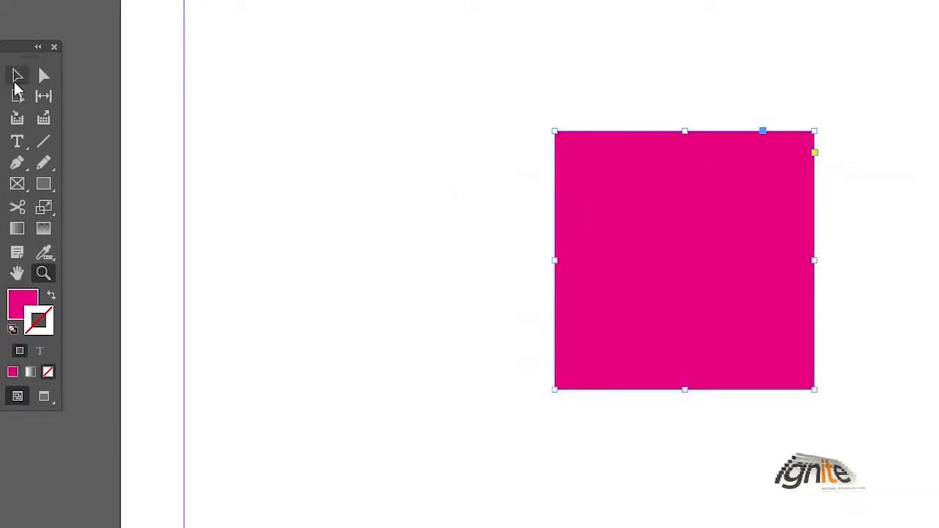
# Reposition the floating toolbox and switch to the Content Collector and Placer.indd document with the food article
pyautogui.moveTo(22, 50); pyautogui.dragTo(39, 82)
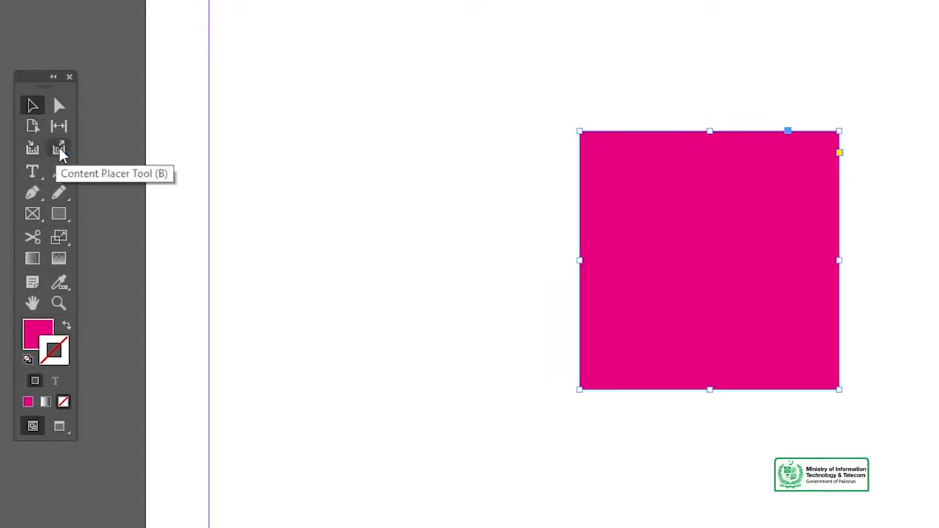
pyautogui.moveTo(31, 85); pyautogui.dragTo(5, 72)
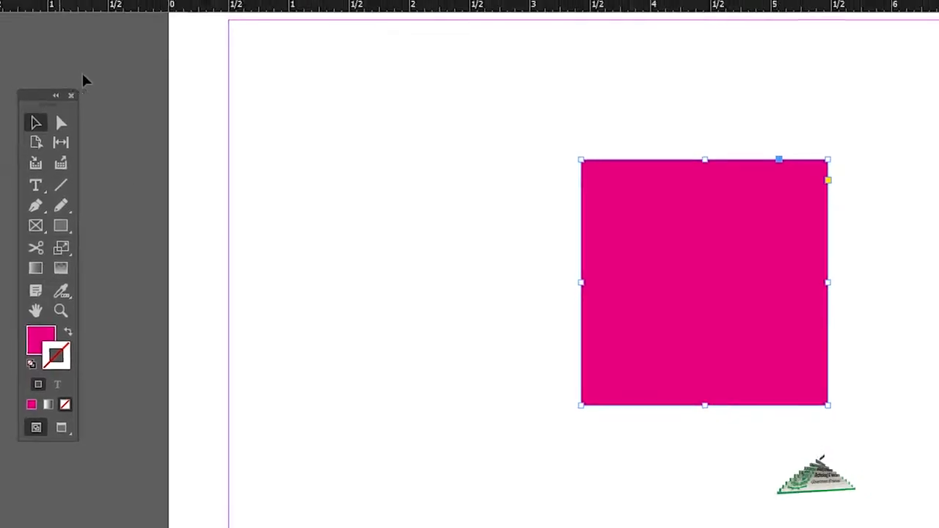
pyautogui.click(173, 49)
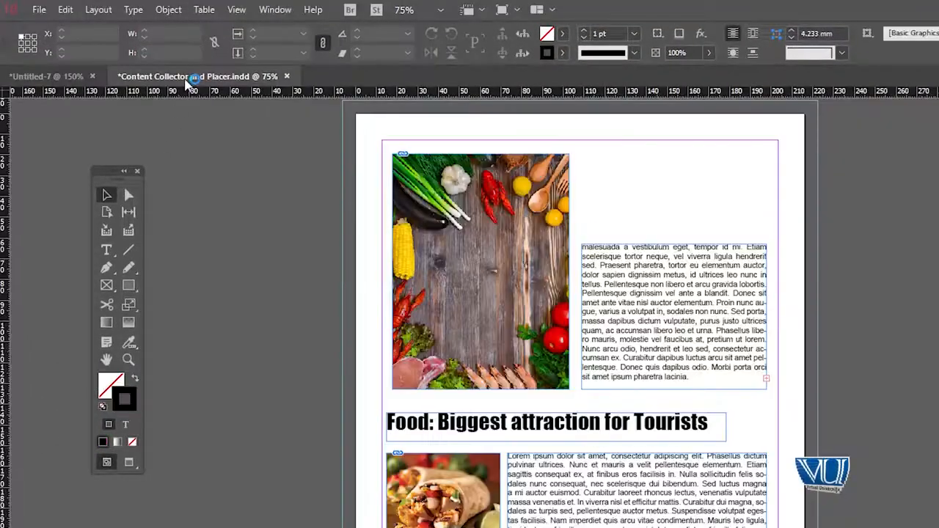
# Pan the food article page, zoom in to 100% and zoom back out to 75%
pyautogui.moveTo(480, 250); pyautogui.dragTo(532, 253)
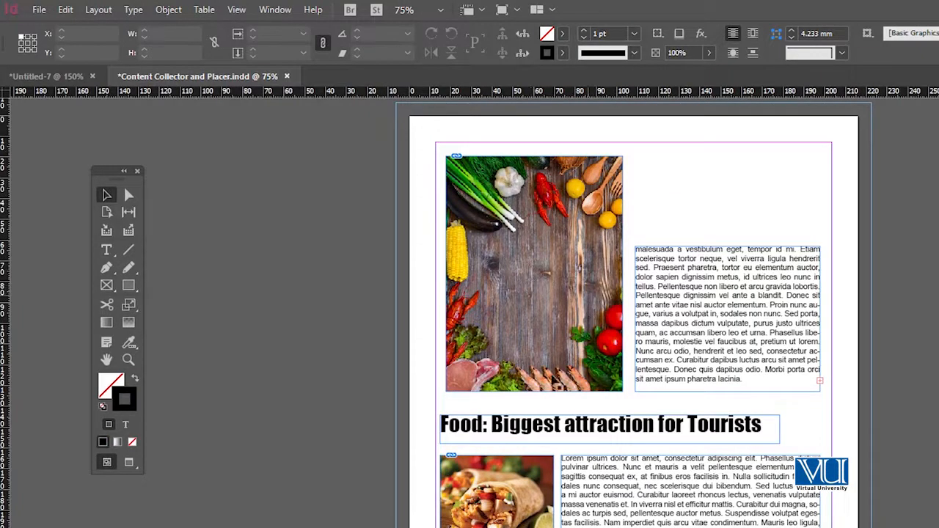
pyautogui.hotkey('ctrl', 'space')
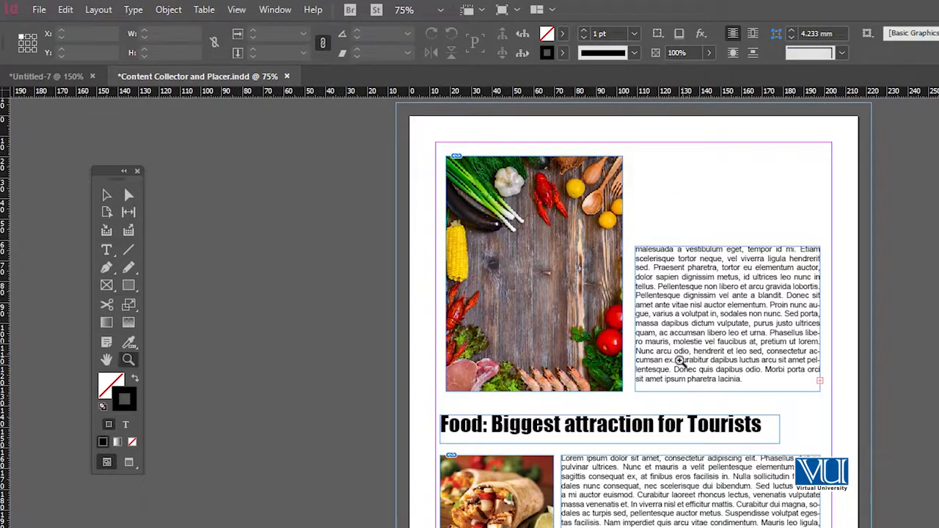
pyautogui.keyDown('ctrl'); pyautogui.click(680, 359); pyautogui.keyUp('ctrl')
pyautogui.moveTo(604, 374); pyautogui.dragTo(620, 316)
pyautogui.hotkey('ctrl', 'alt', 'space')
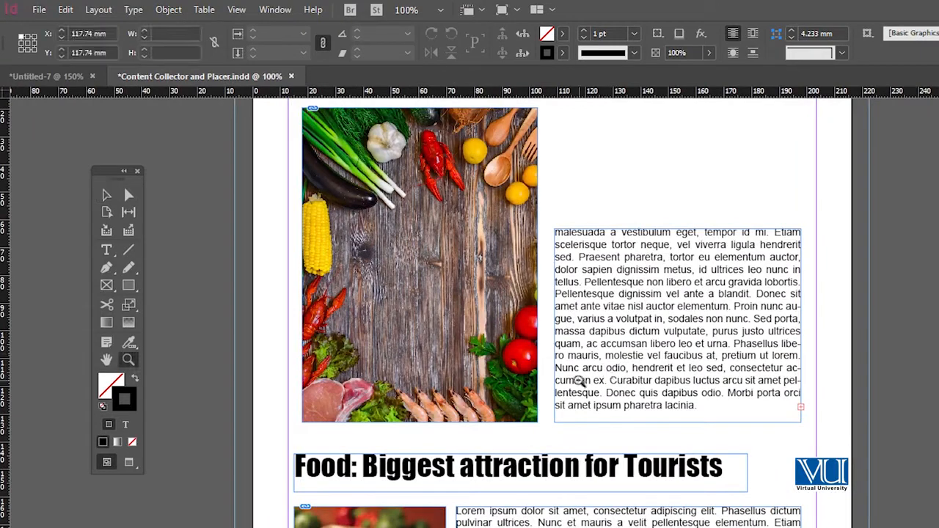
pyautogui.keyDown('ctrl'); pyautogui.keyDown('alt'); pyautogui.click(580, 381); pyautogui.keyUp('alt'); pyautogui.keyUp('ctrl')
pyautogui.scroll(-1, 600, 380)
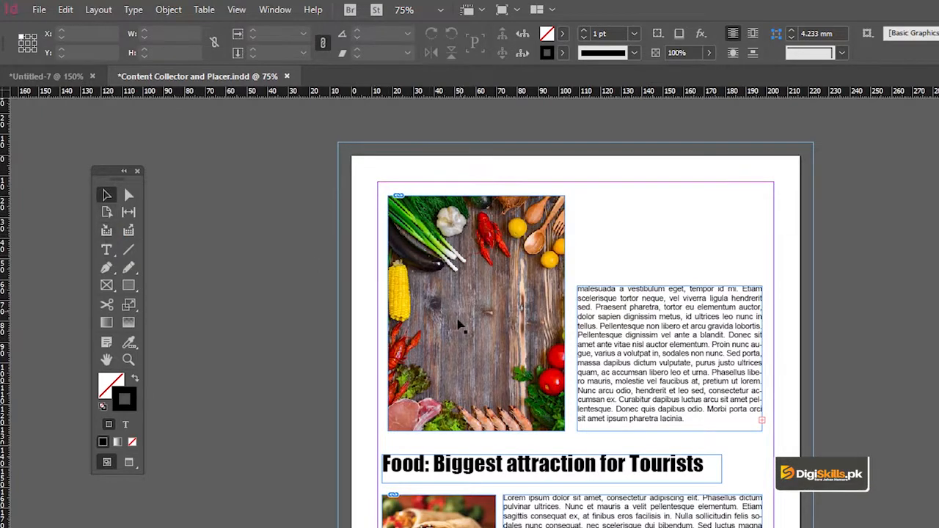
# Collect the large vegetable photo at the top of the food article with the Content Collector tool
pyautogui.press('b')
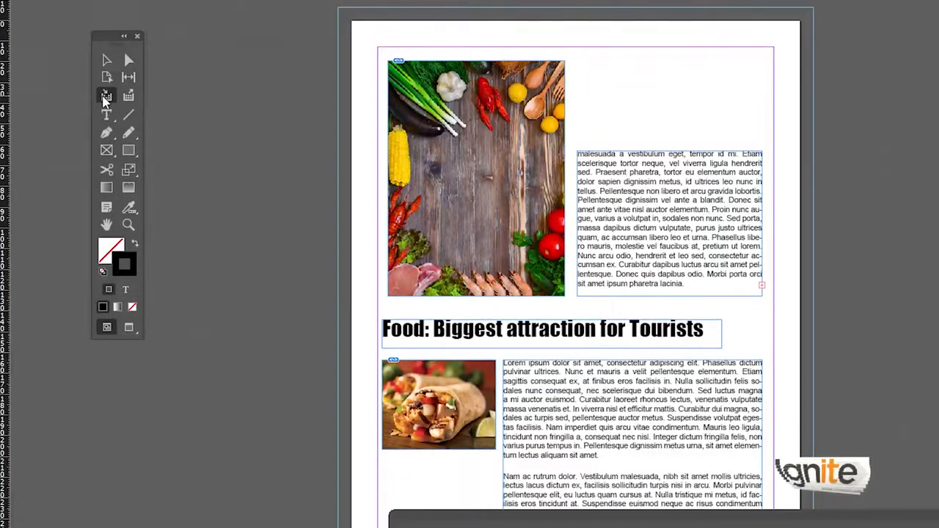
pyautogui.click(105, 96)
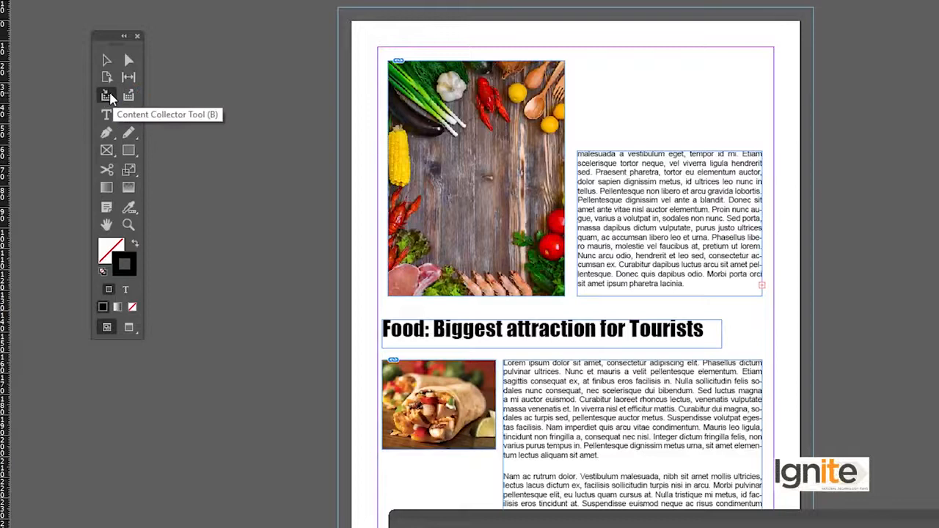
pyautogui.click(110, 99)
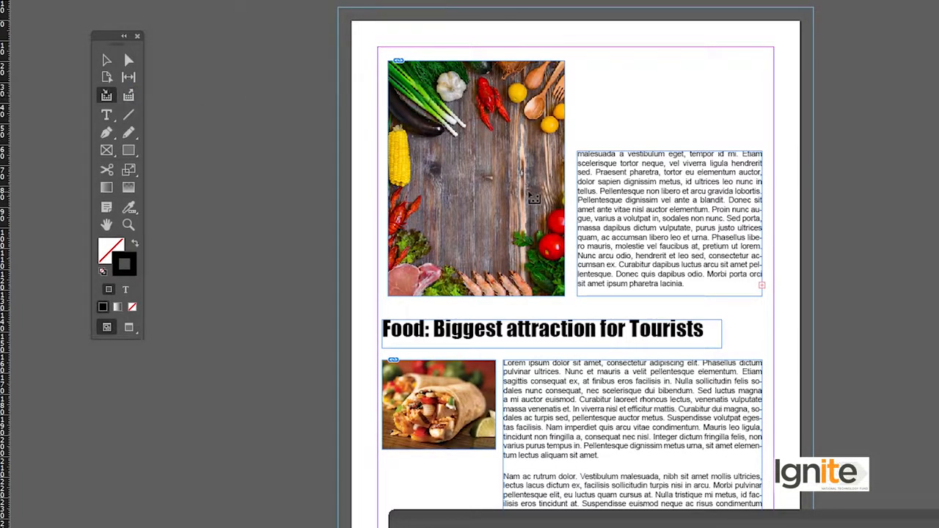
pyautogui.moveTo(490, 196); pyautogui.dragTo(411, 148)
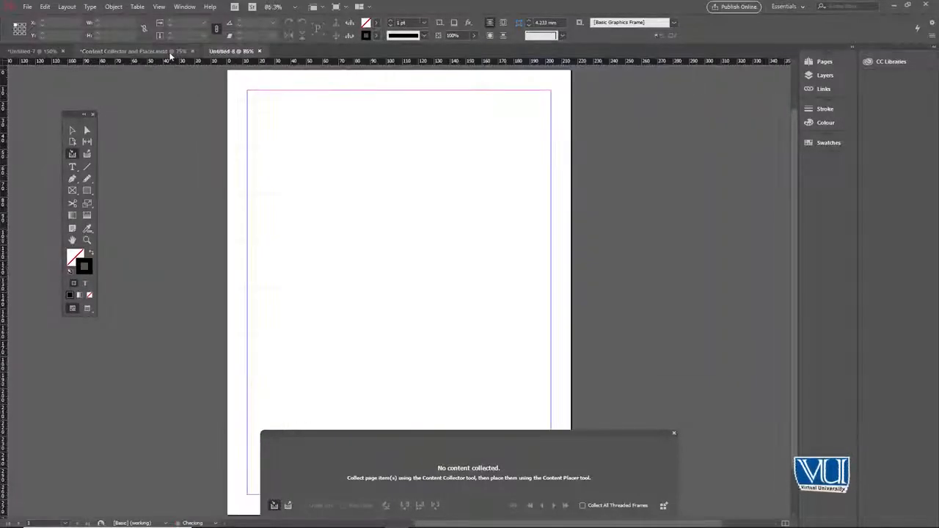
pyautogui.click(171, 55)
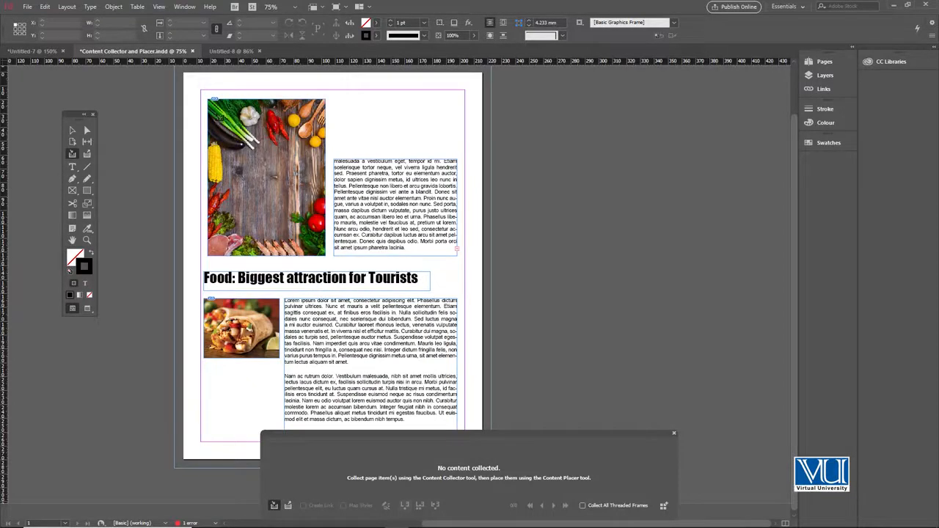
pyautogui.click(227, 113)
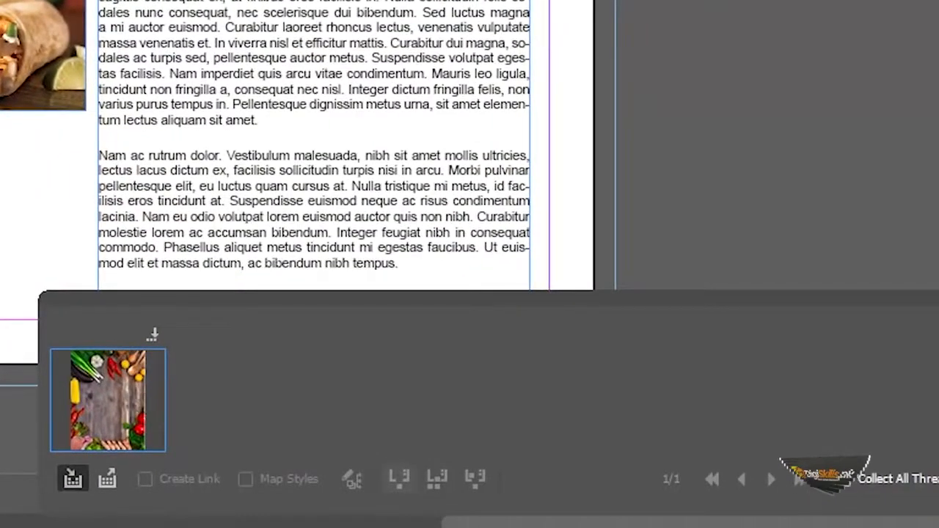
# Place the collected vegetable photo about 123 mm wide in the blank Untitled-8 document with the Content Placer tool, and undo the placement
pyautogui.hotkey('ctrl', 'Tab')
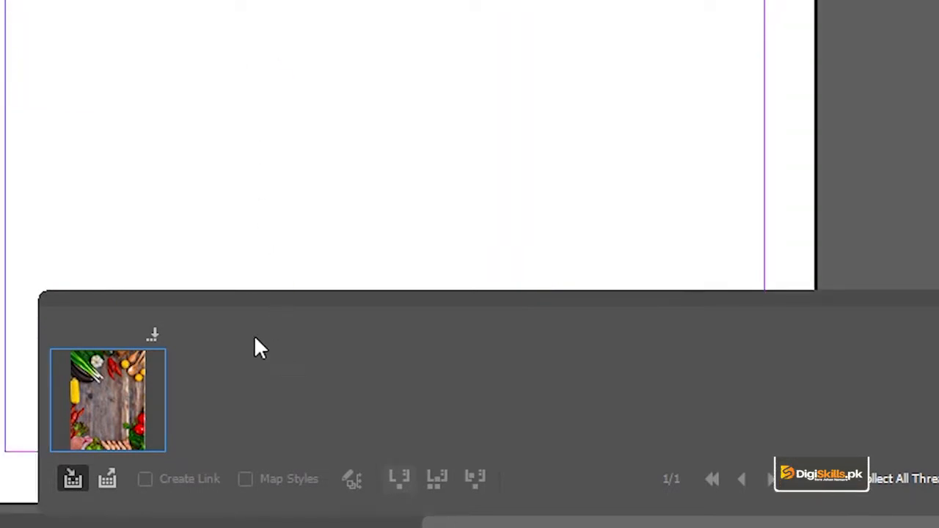
pyautogui.press('b')
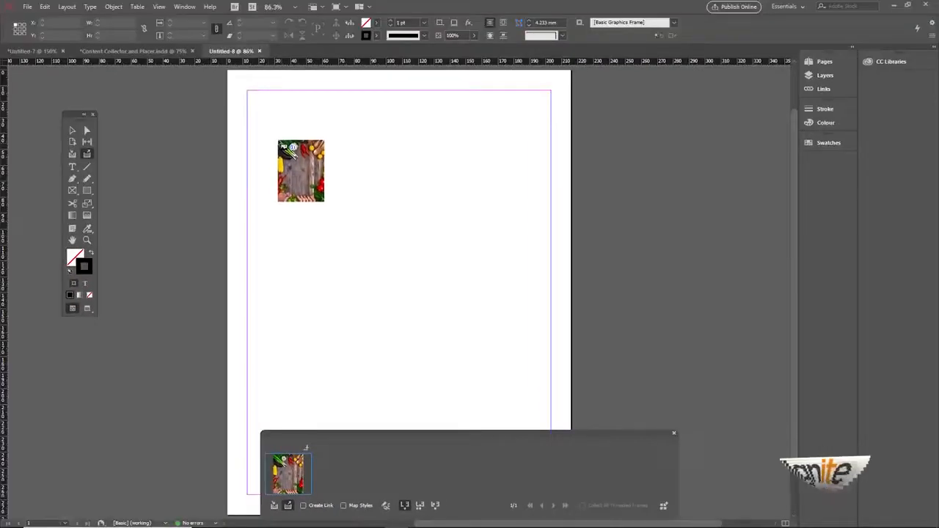
pyautogui.moveTo(272, 124); pyautogui.dragTo(469, 299)
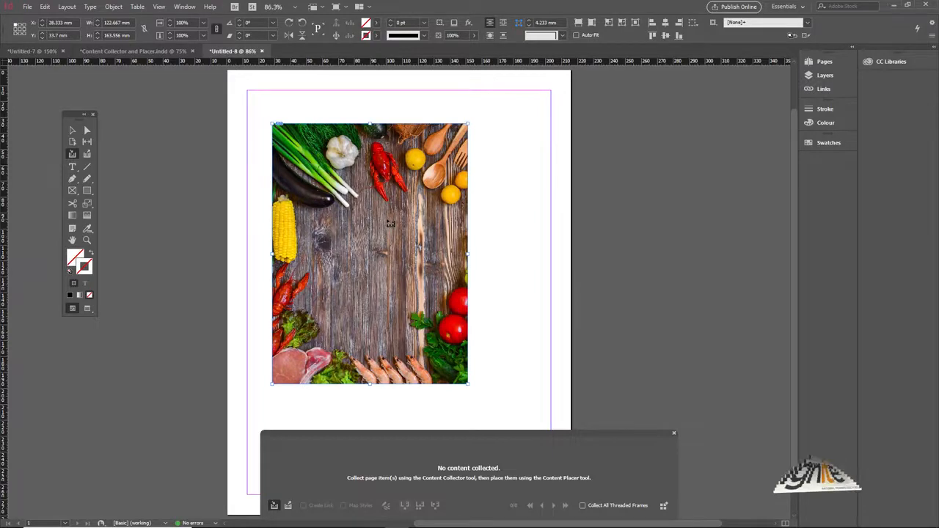
pyautogui.hotkey('ctrl', 'z')
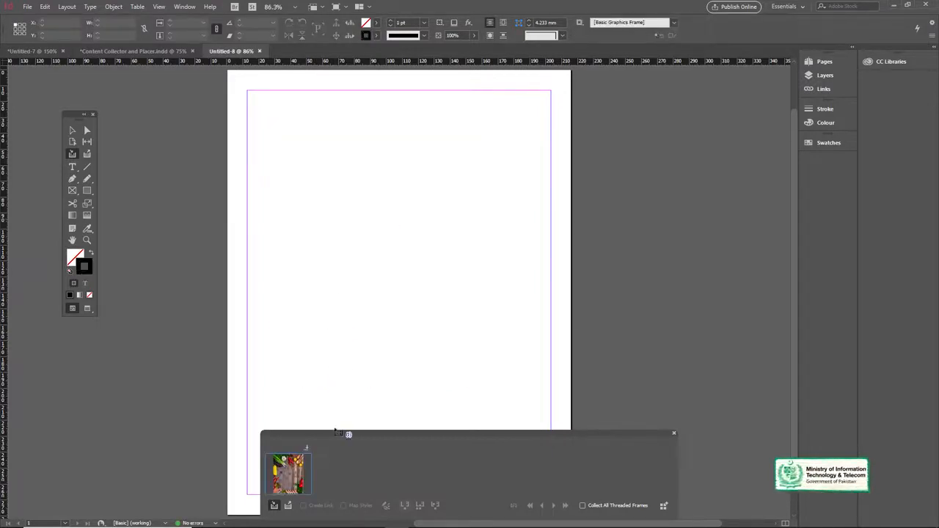
# Add the text frame beside the vegetable photo in the food article to the collected content
pyautogui.click(176, 51)
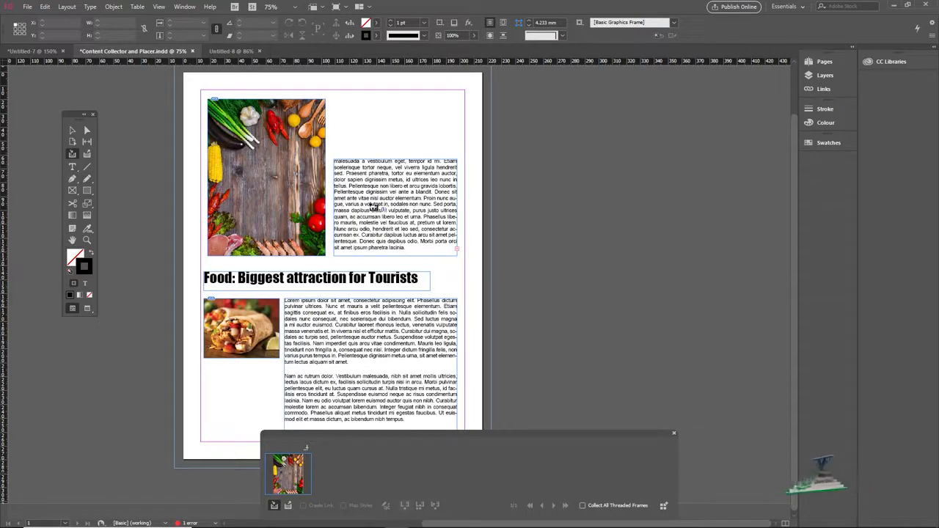
pyautogui.click(337, 164)
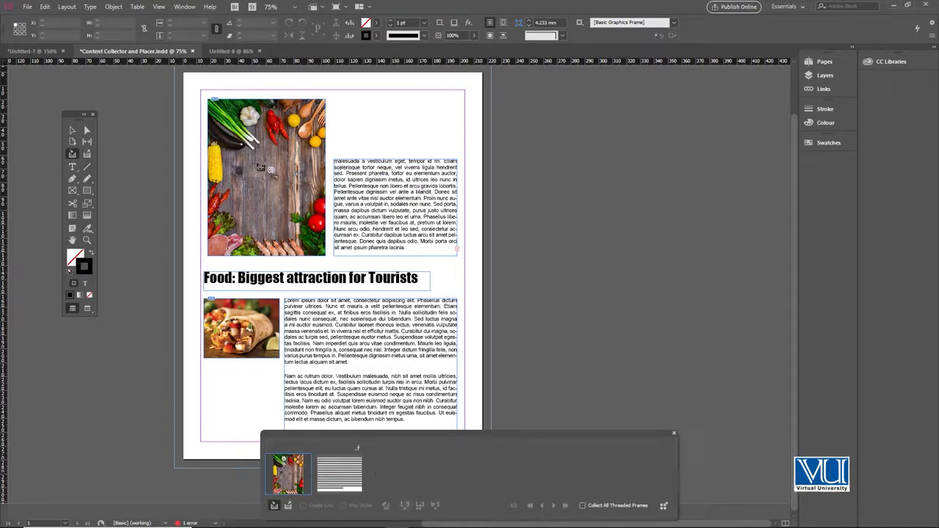
# Place the collected photo at about 64 × 80 mm and the text frame at about 69 × 62 mm side by side in Untitled-8
pyautogui.press('b')
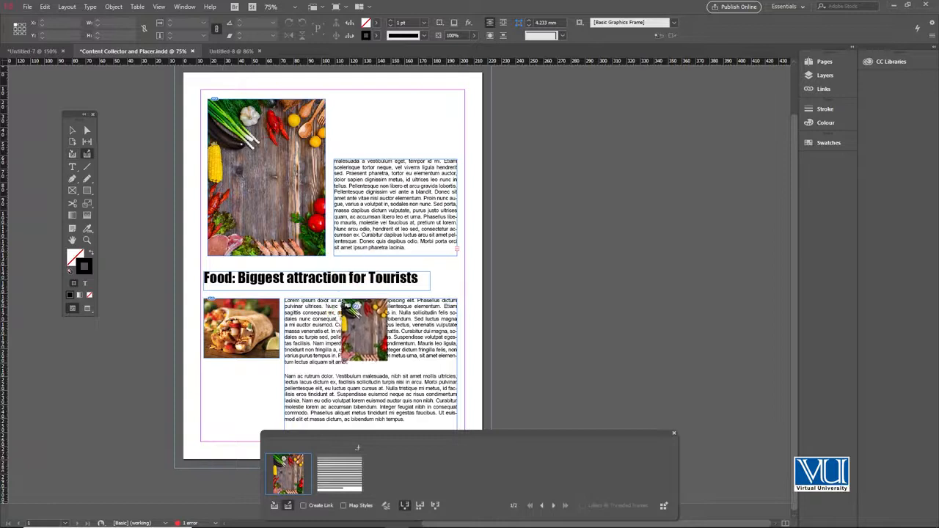
pyautogui.click(252, 51)
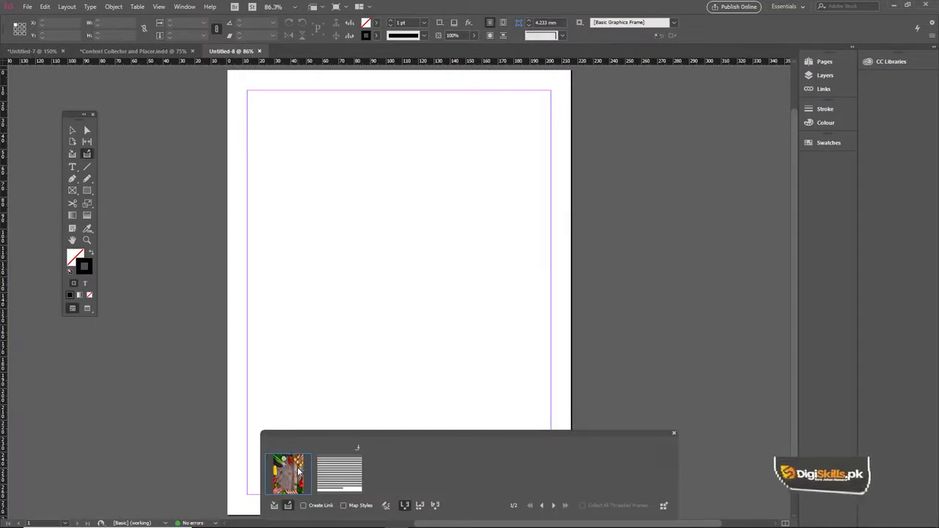
pyautogui.moveTo(267, 115); pyautogui.dragTo(368, 242)
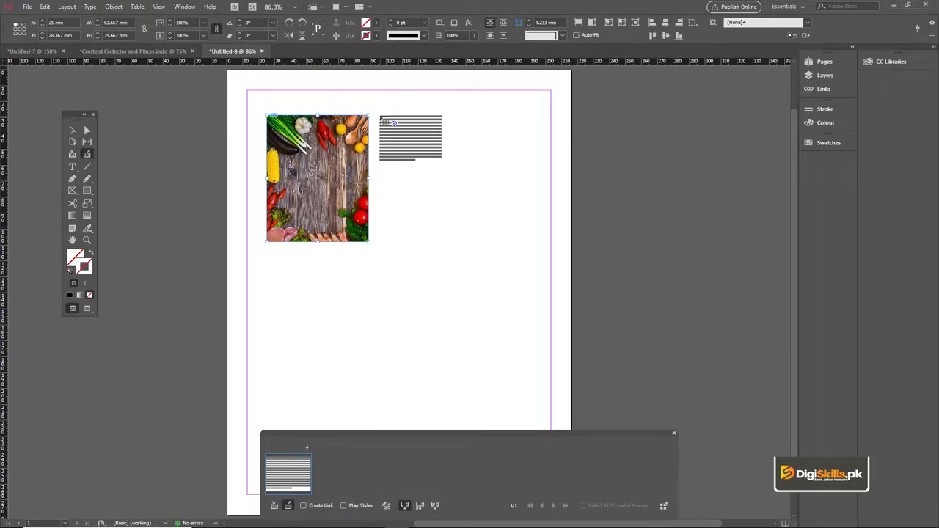
pyautogui.moveTo(380, 116); pyautogui.dragTo(489, 213)
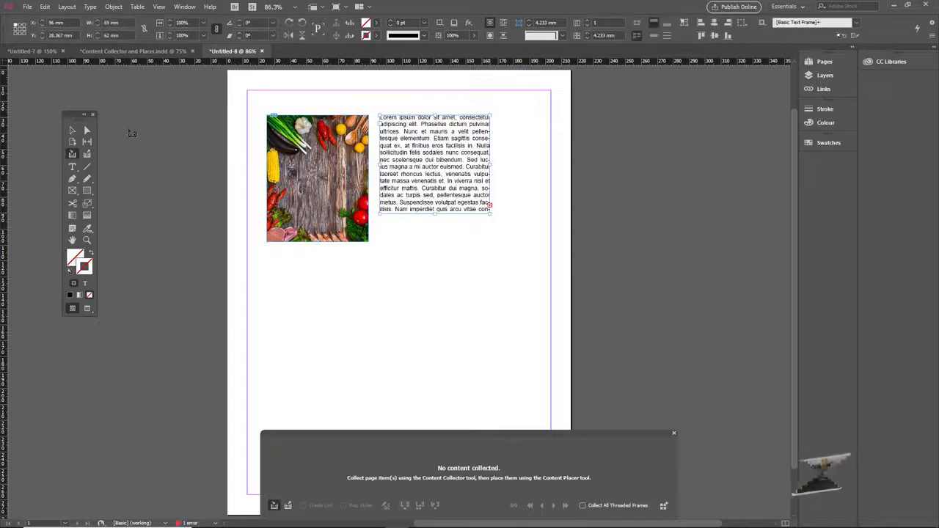
# Compare the source food article with the placed photo and text in Untitled-8, and deselect the text frame
pyautogui.click(71, 131)
pyautogui.click(132, 50)
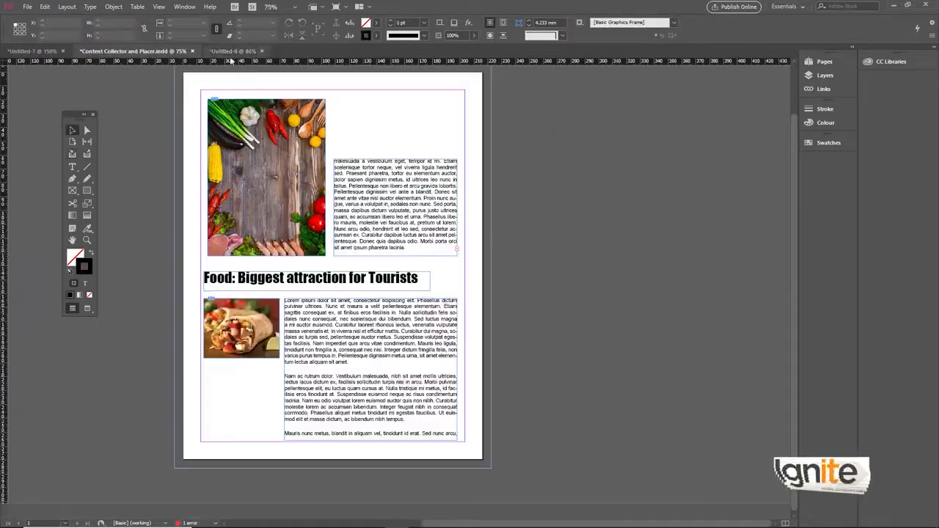
pyautogui.click(226, 51)
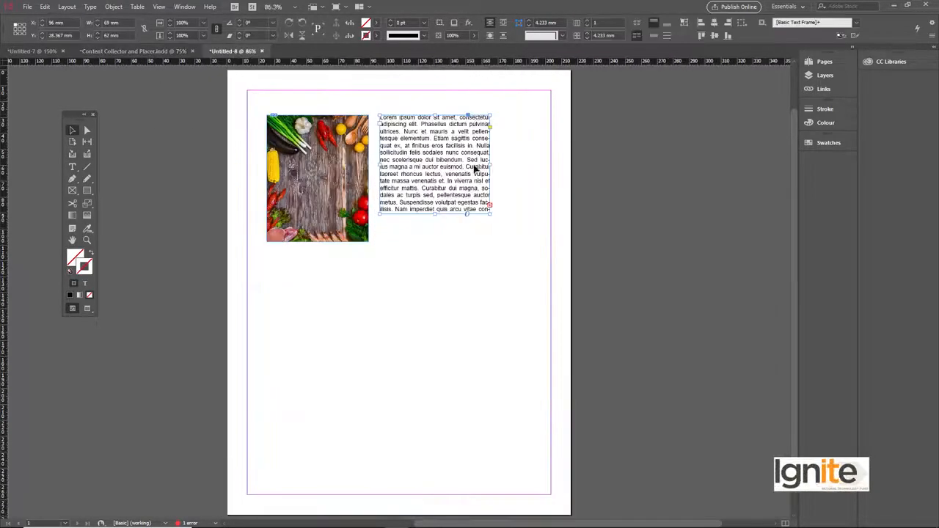
pyautogui.click(503, 187)
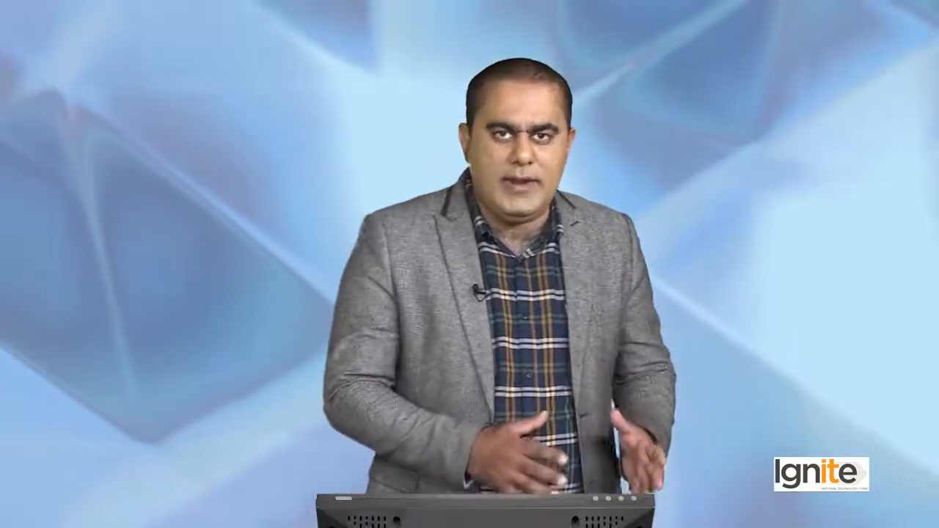